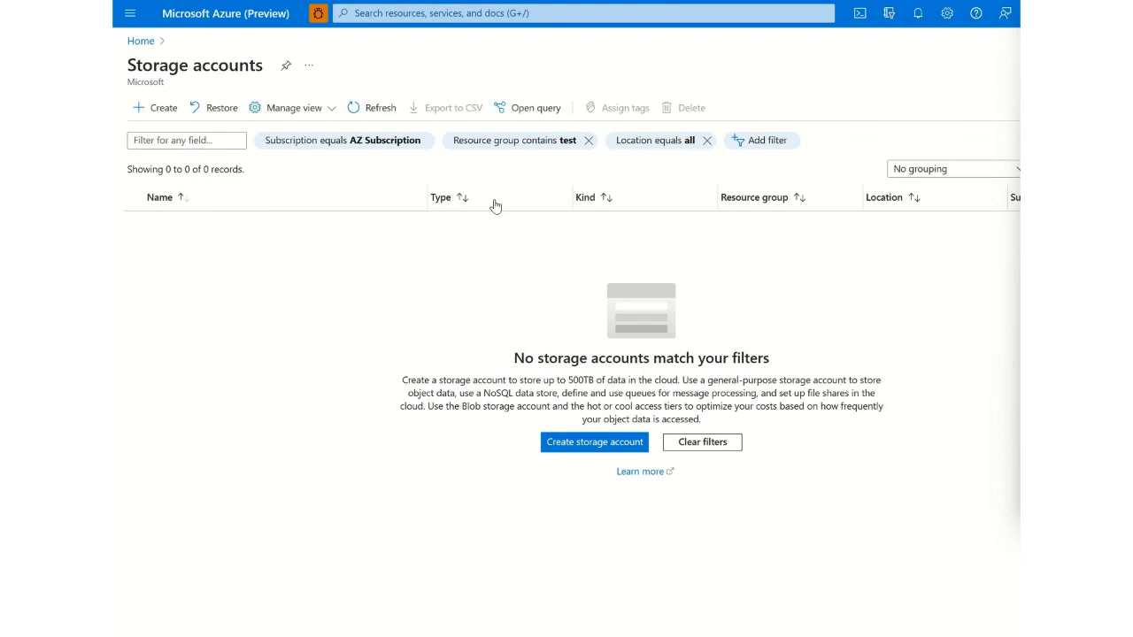
- Start creating a new storage account and assign it to the testRG resource group
click(154, 110)
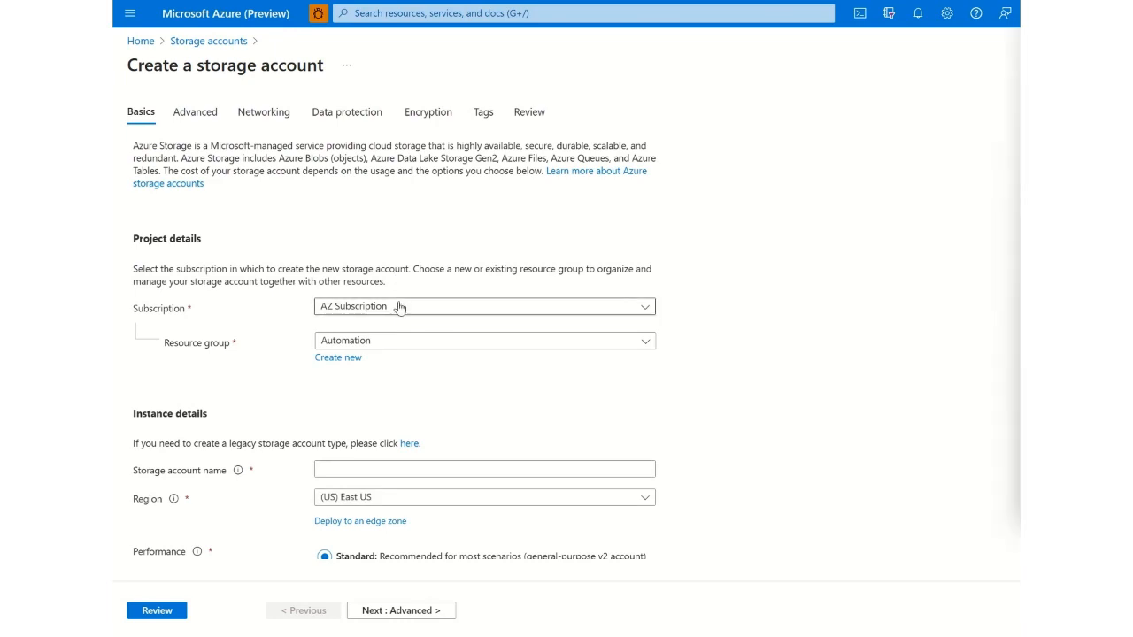
click(402, 340)
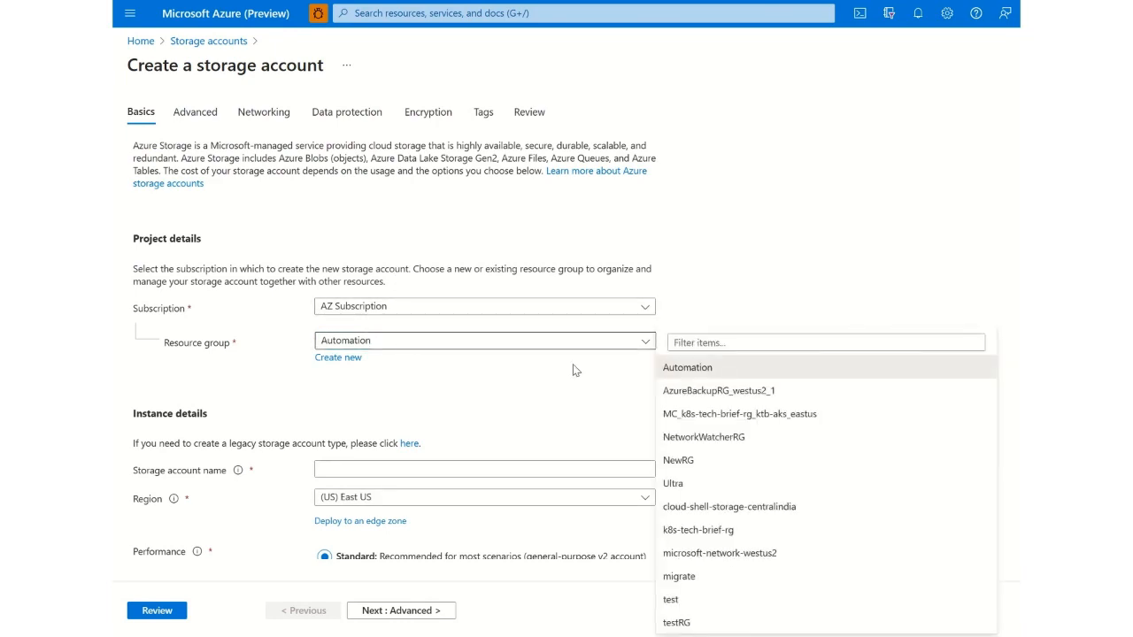
click(727, 624)
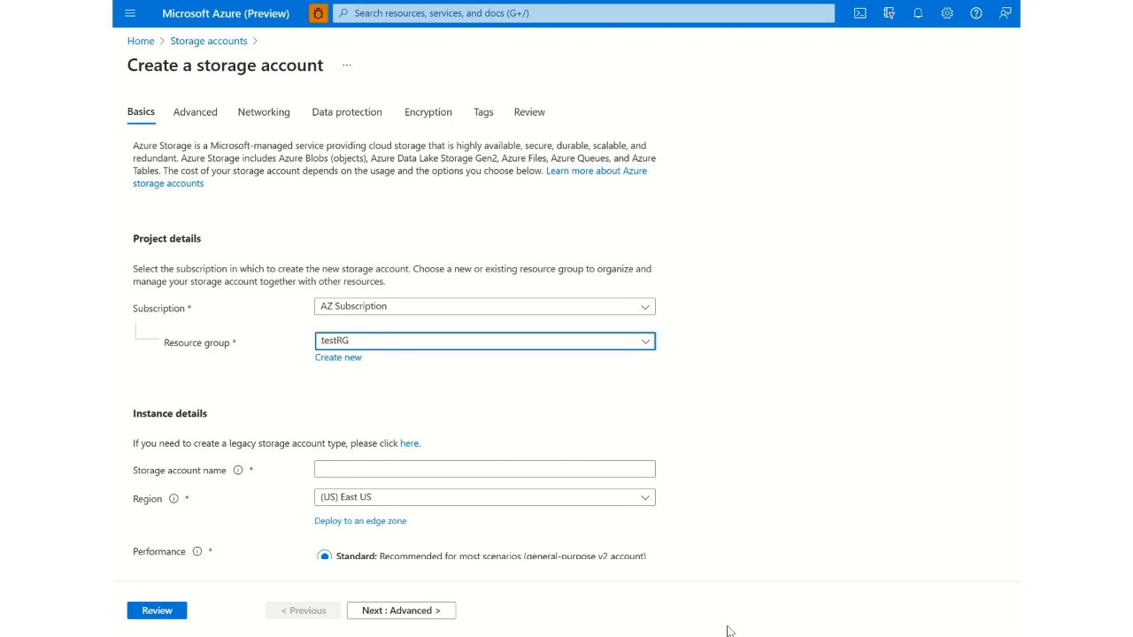
- Set the storage account's region to (Europe) West Europe, filtering the available regions by "west"
click(431, 503)
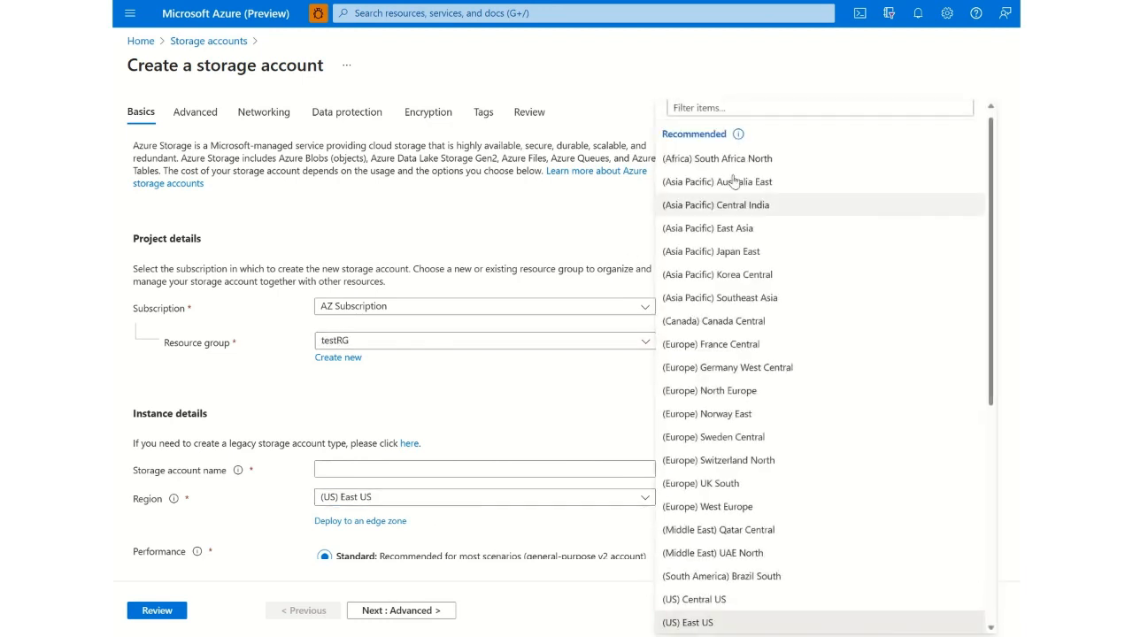
click(755, 109)
text(west)
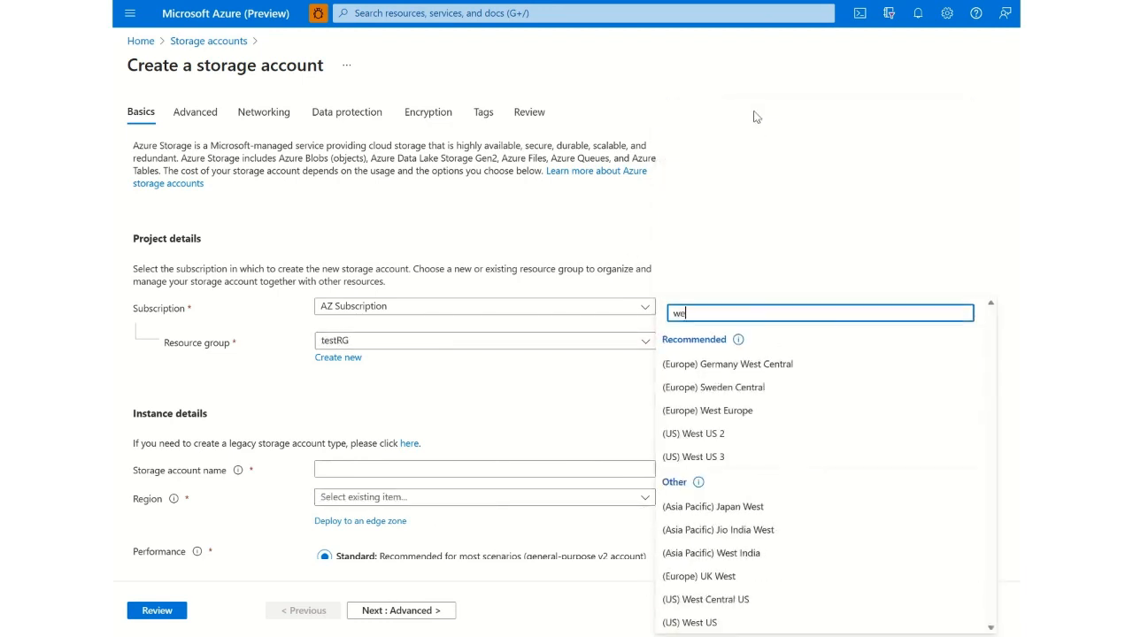
click(732, 412)
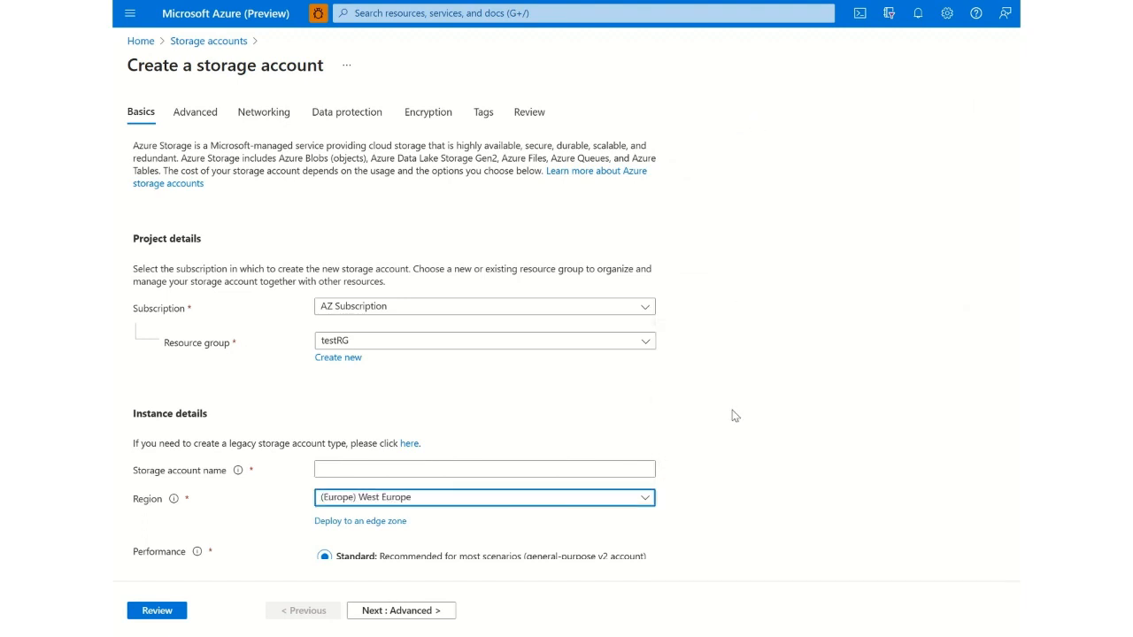
- Try to name the storage account testsa12, then testsa1234567
click(554, 467)
text(test)
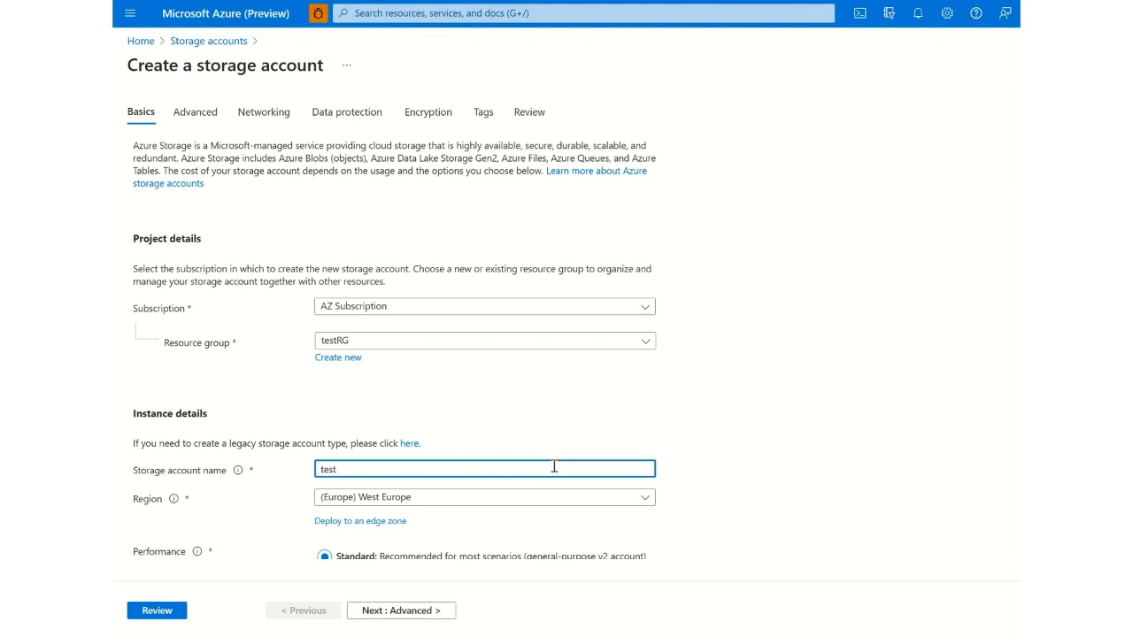
text(sa123)
key(BackSpace)
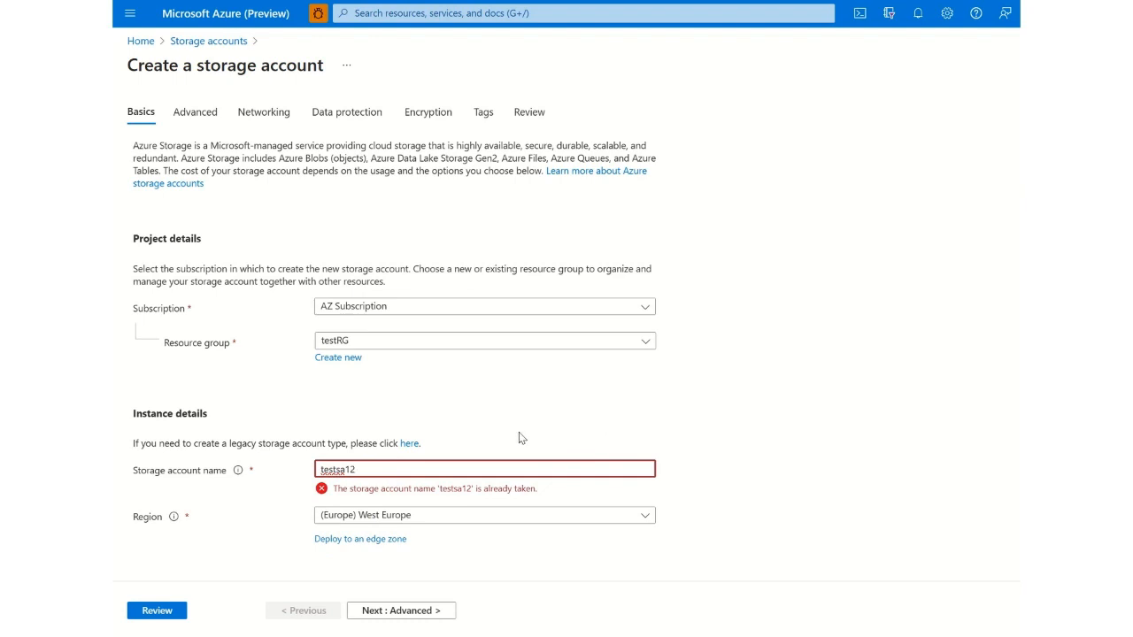
text(34567)
- Replace the storage account name with teststor12345
drag(382, 469, 344, 466)
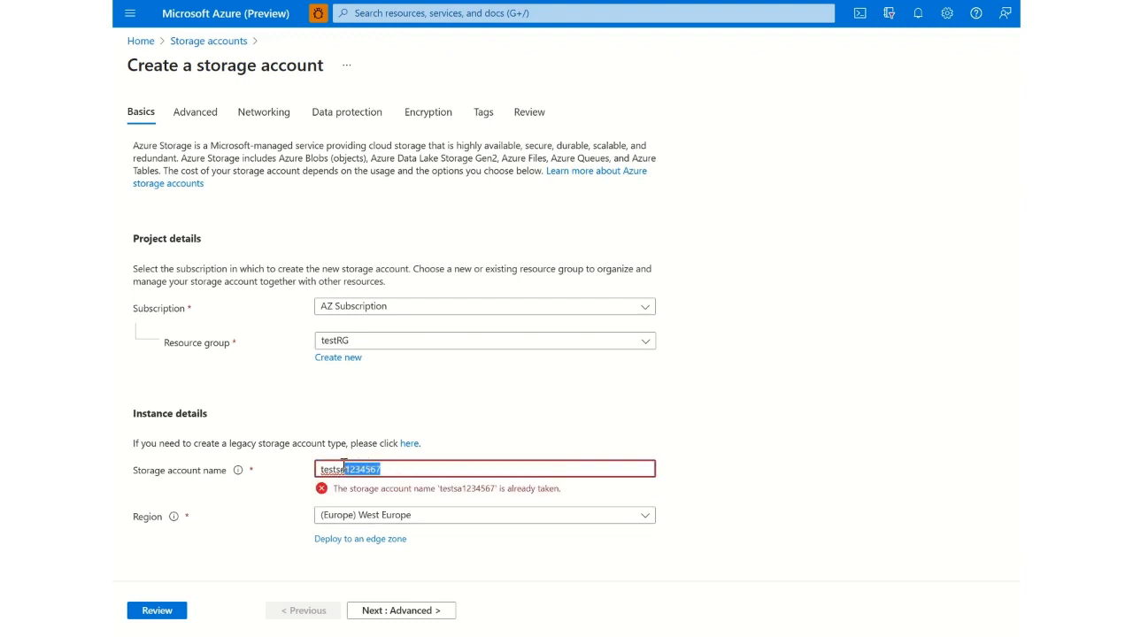
key(BackSpace)
key(BackSpace)
text(teststor)
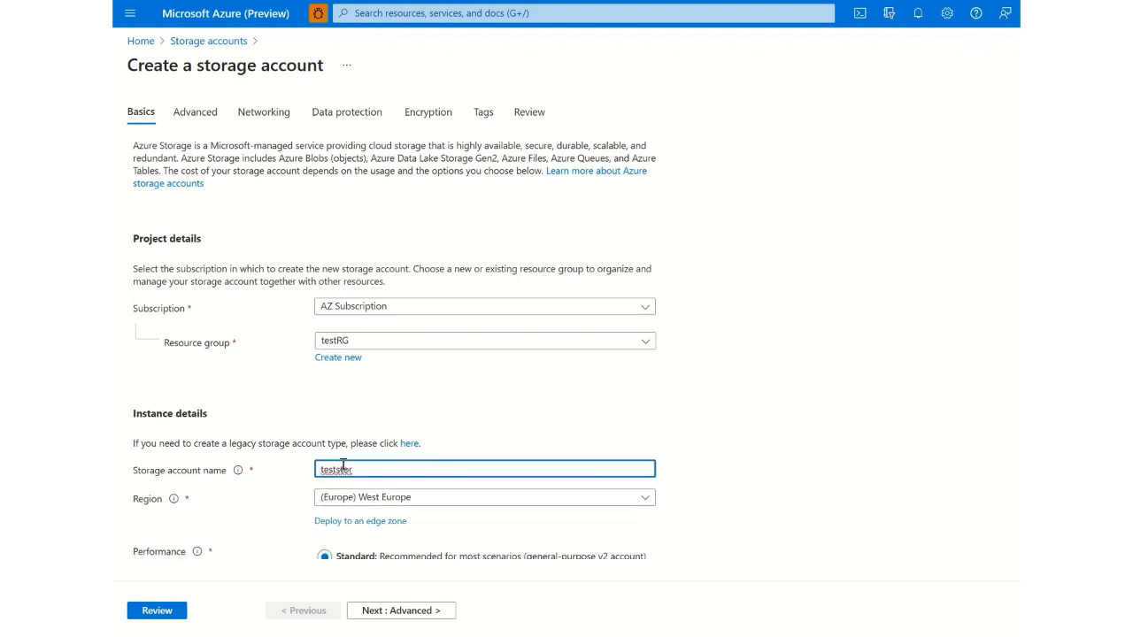
text(12)
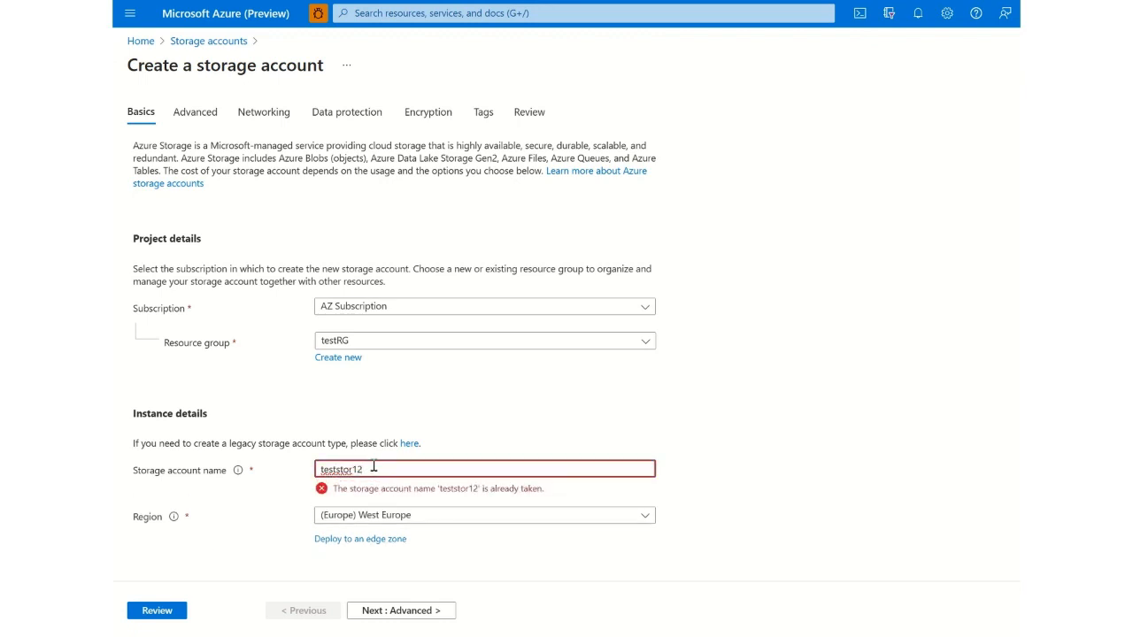
text(34)
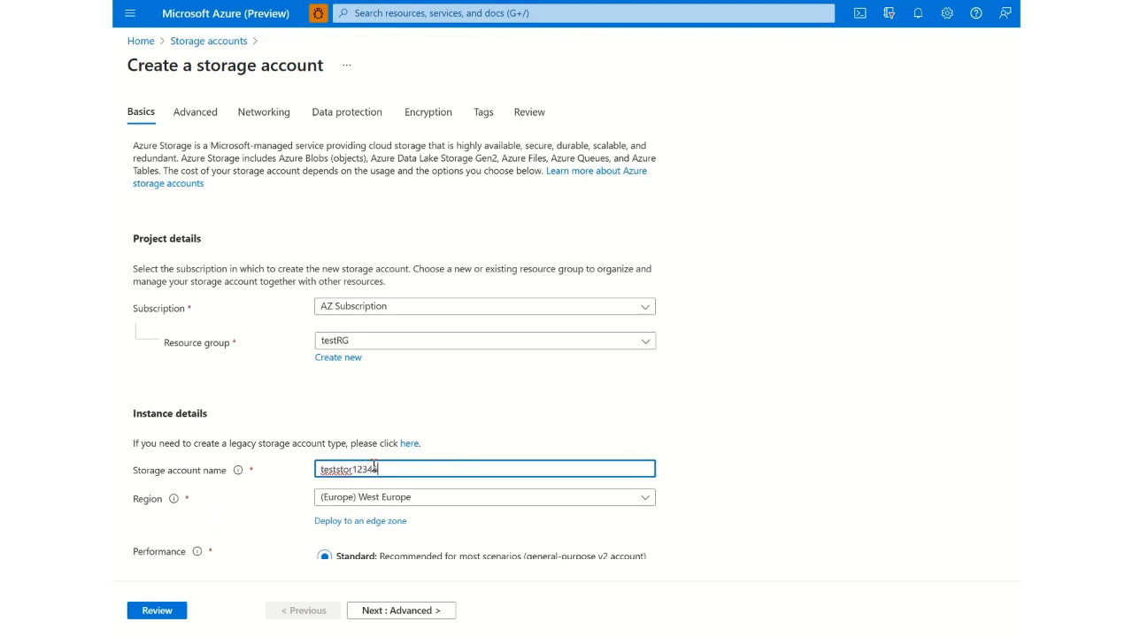
text(5)
- Examine the redundancy options offered for the storage account, leaving the selection as it is
scroll(393, 348, down, 2)
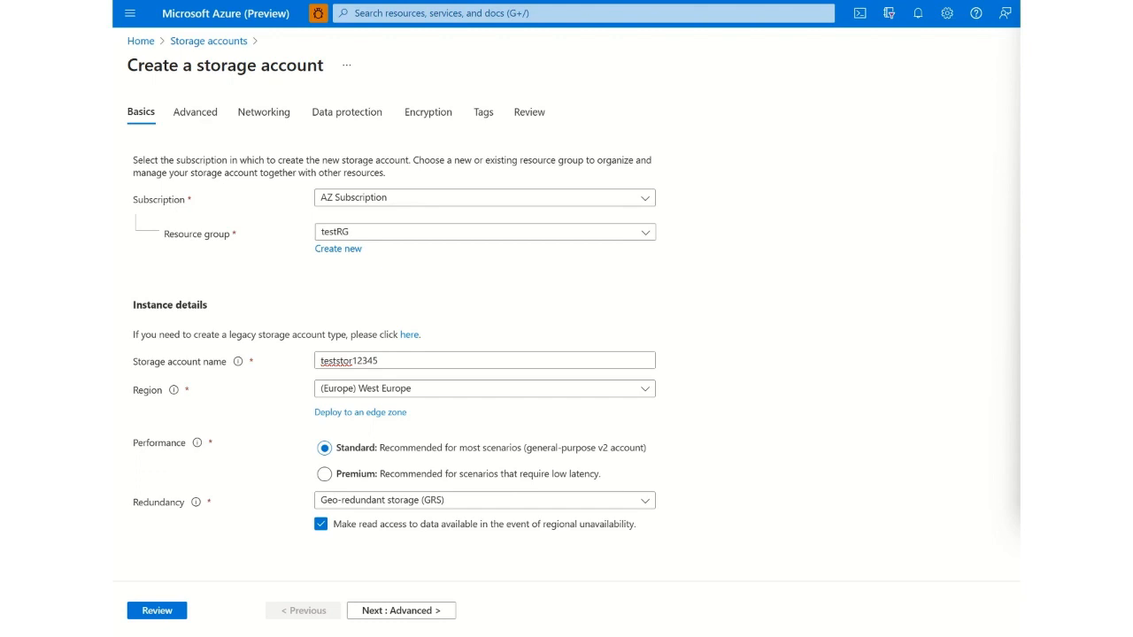
click(529, 506)
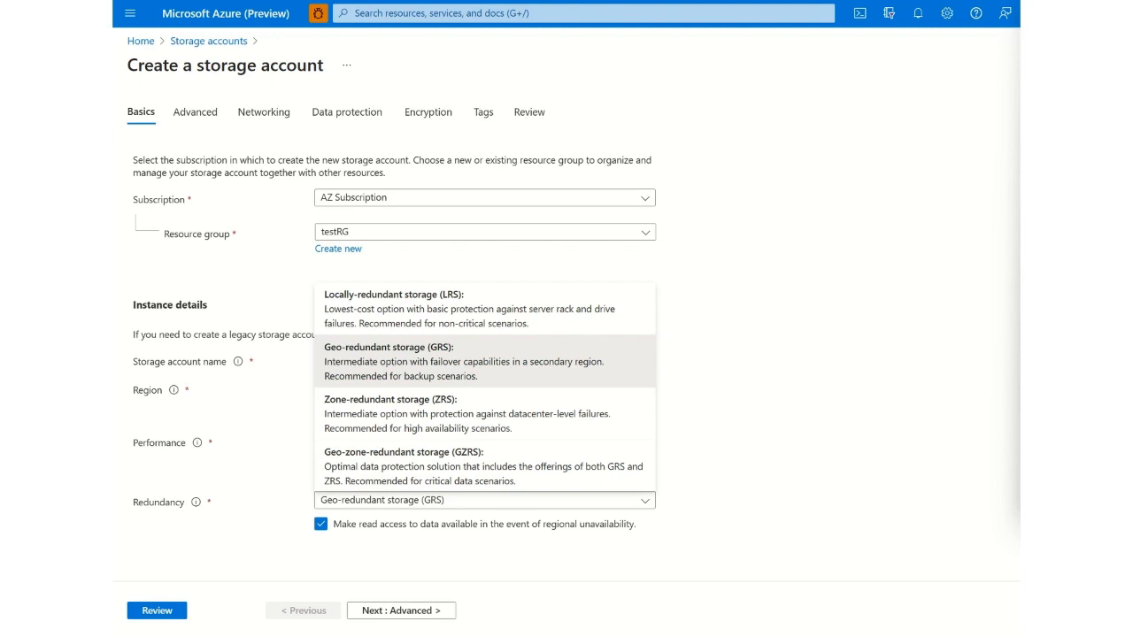
click(721, 545)
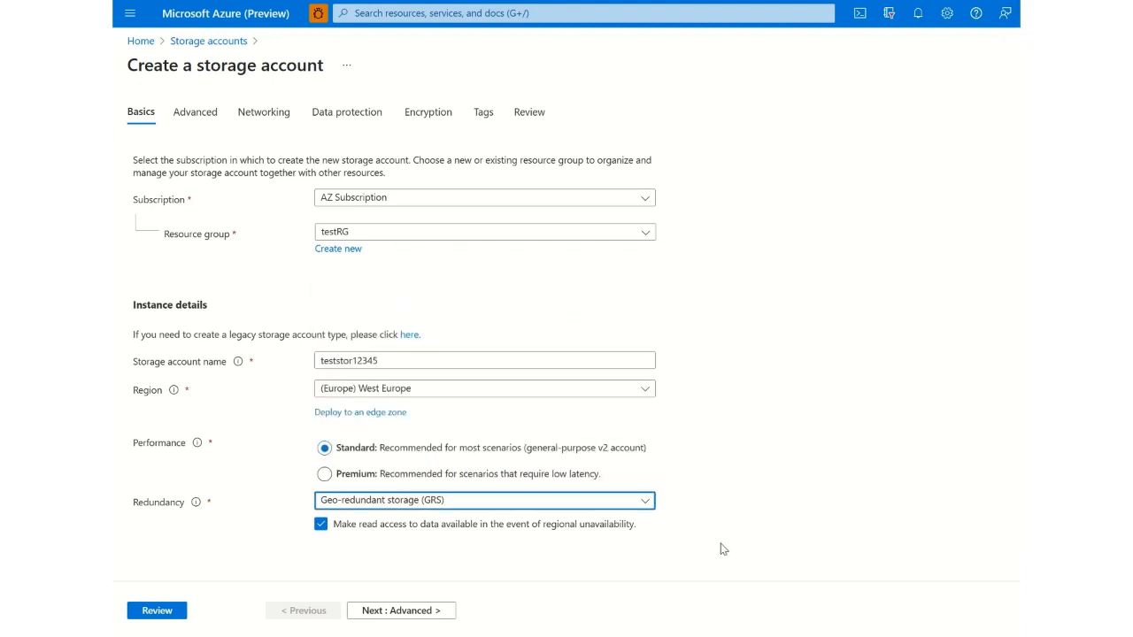
- Go to the Advanced settings and examine the minimum TLS versions, copy operation scopes, Data Lake, Blob storage and Azure Files options
click(424, 611)
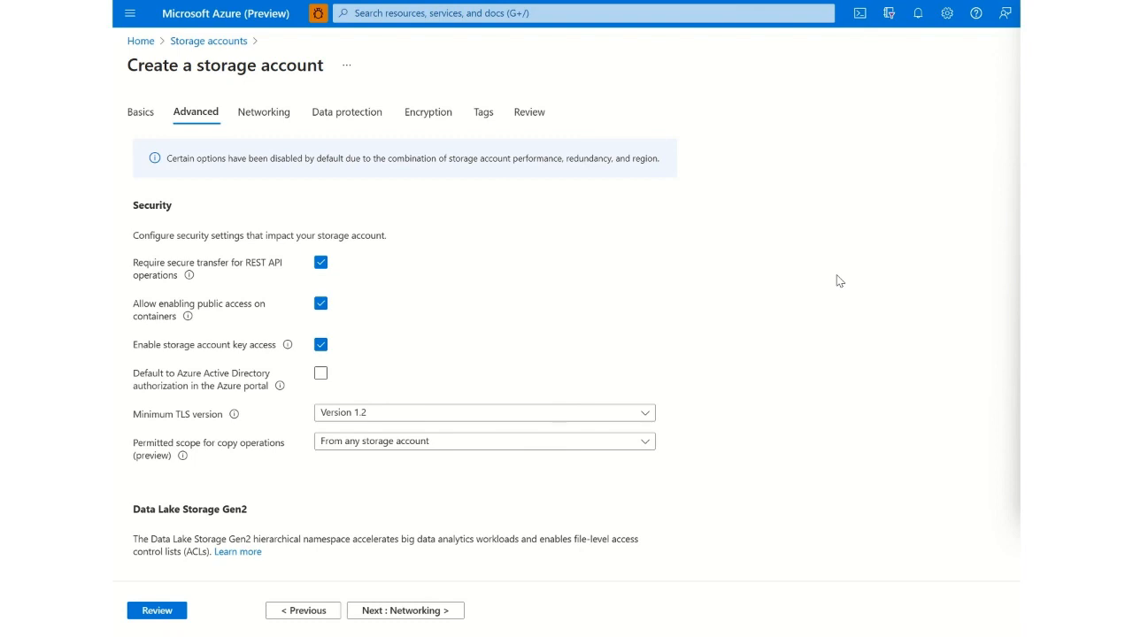
click(444, 416)
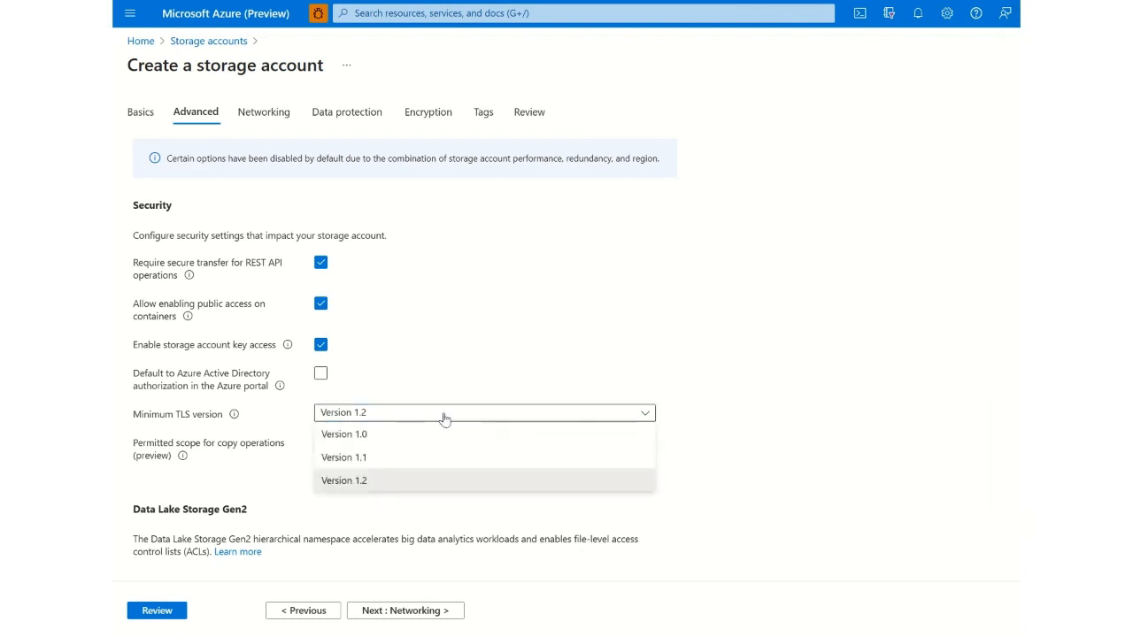
click(445, 416)
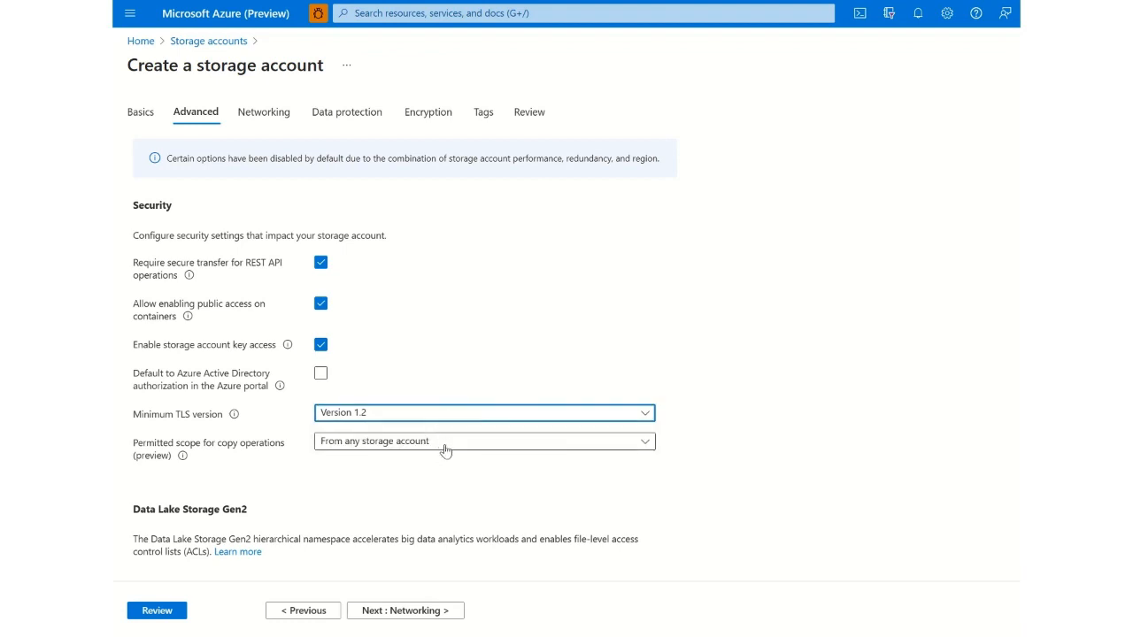
click(445, 451)
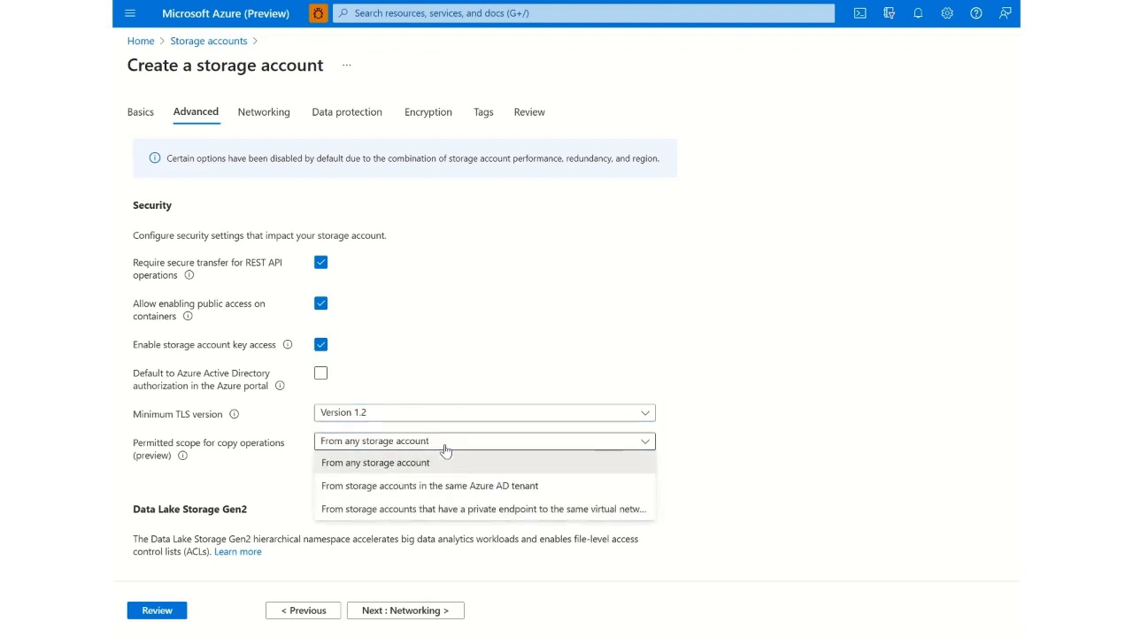
click(705, 303)
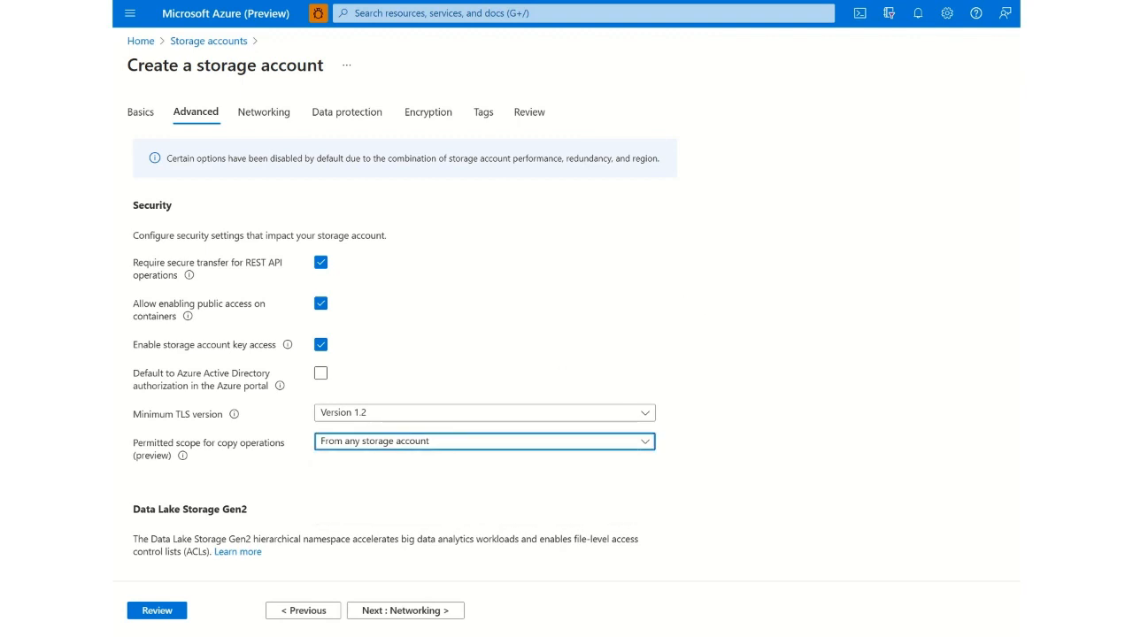
scroll(404, 348, down, 4)
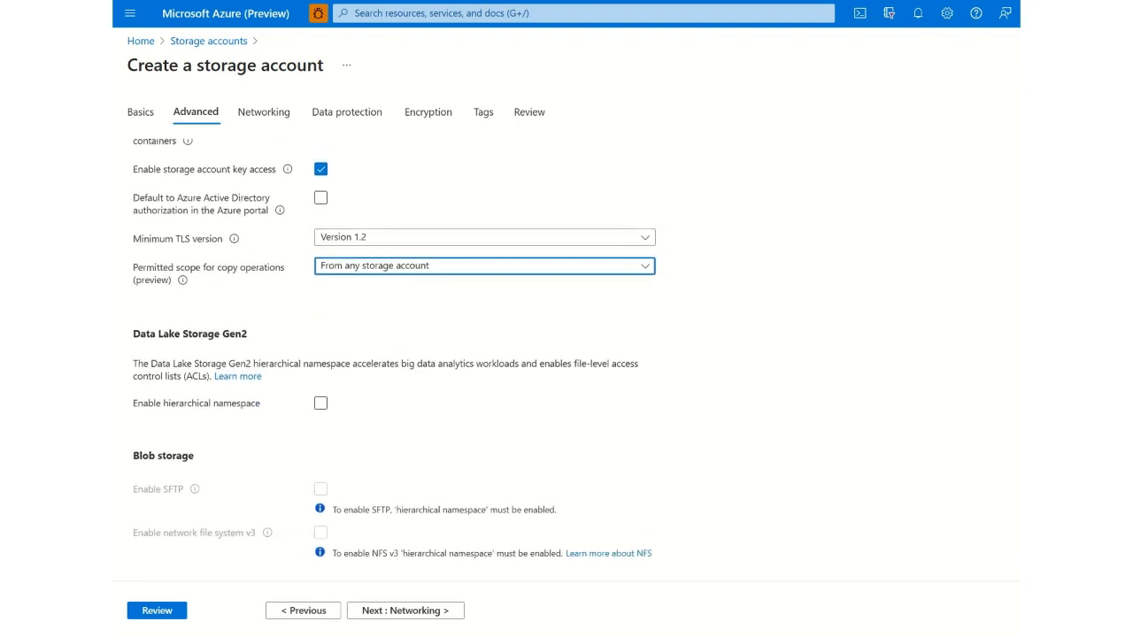
scroll(404, 347, down, 1)
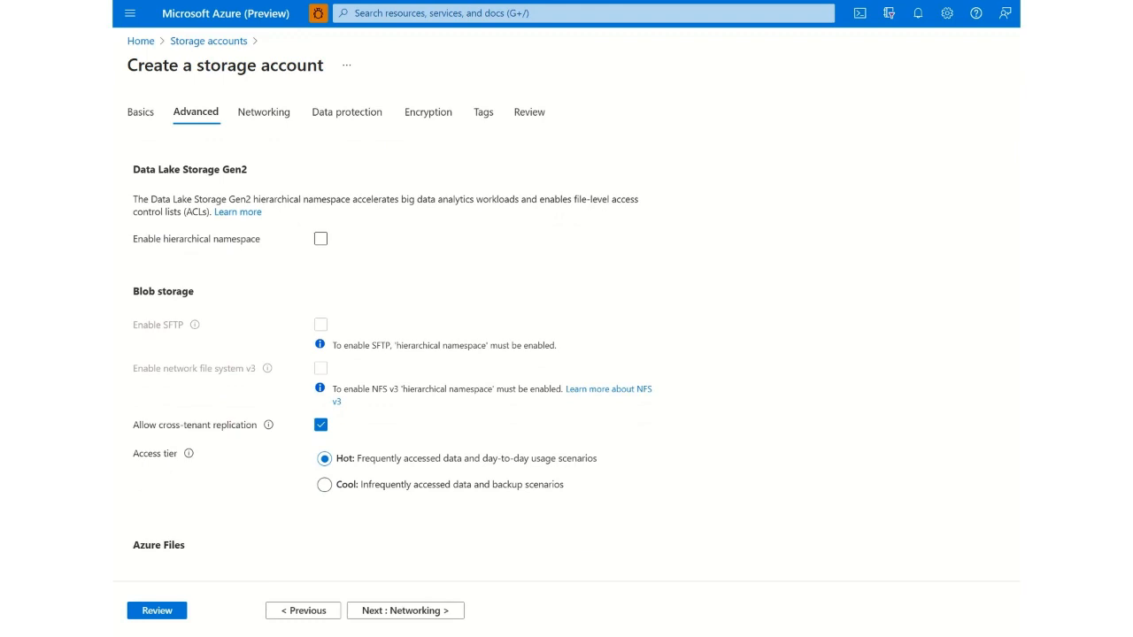
scroll(404, 348, down, 1)
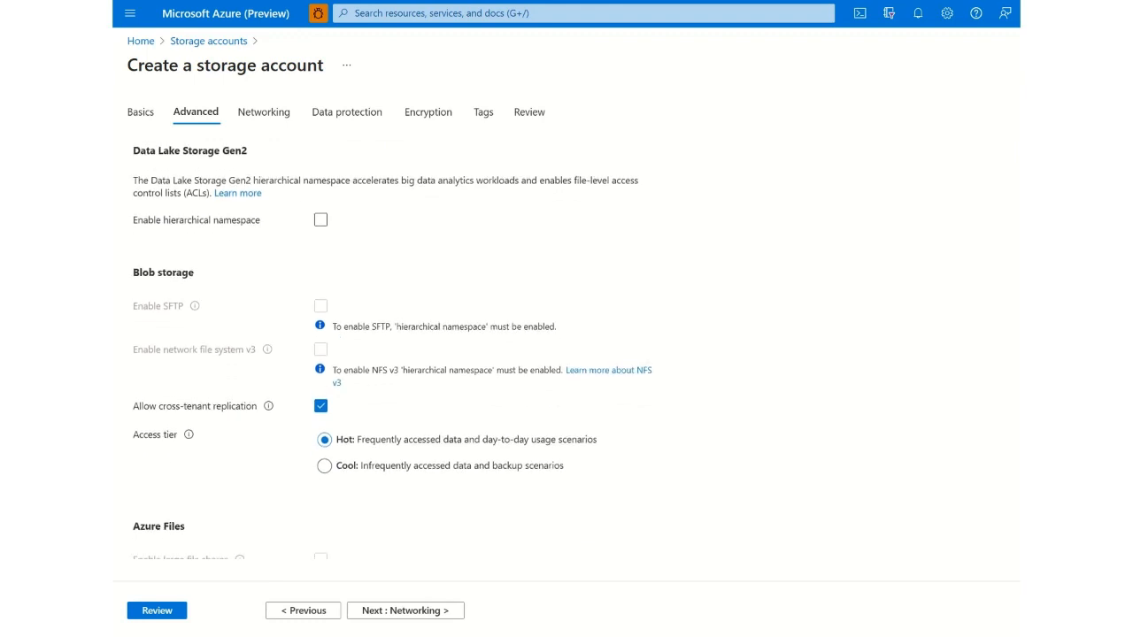
scroll(404, 348, down, 1)
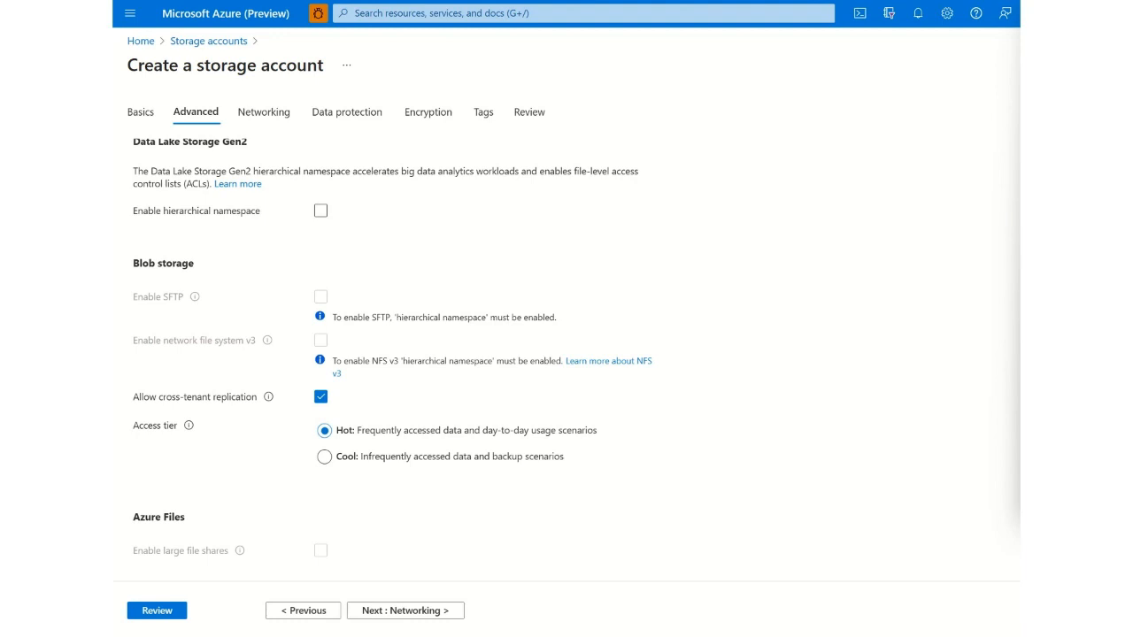
scroll(393, 348, down, 1)
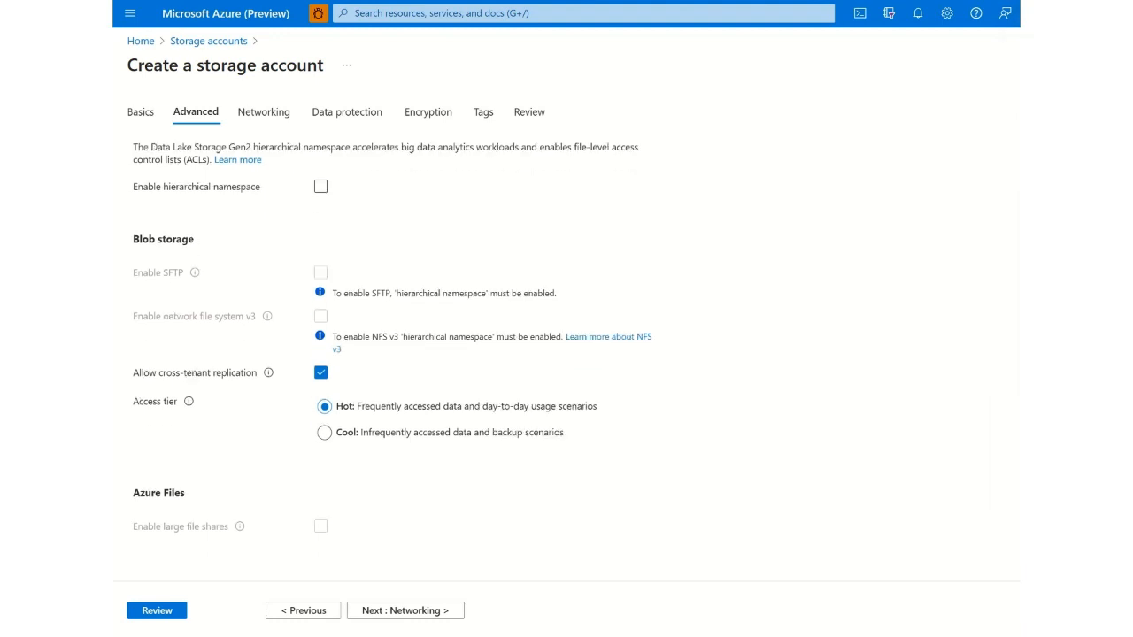
- Return to the Basics settings and set the redundancy to Locally-redundant storage (LRS)
click(304, 610)
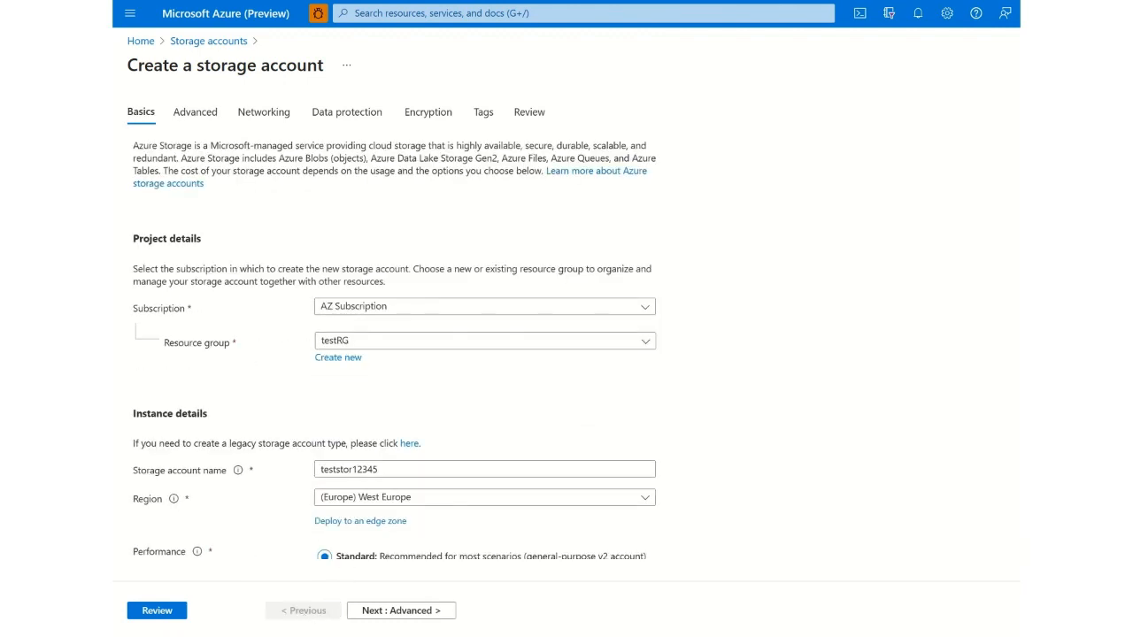
scroll(393, 354, down, 3)
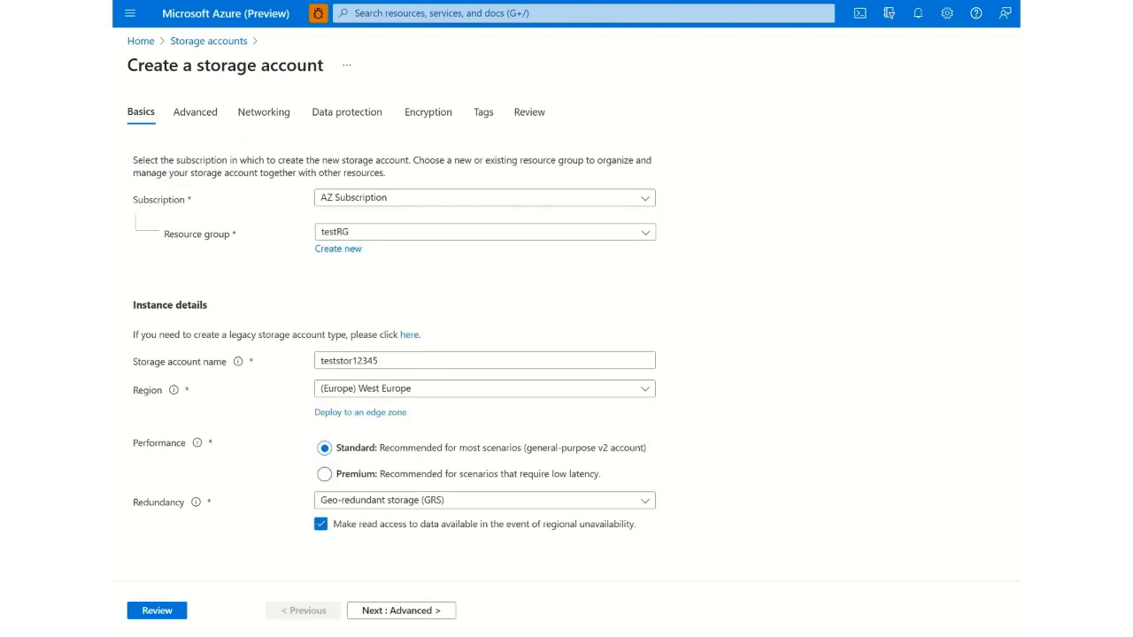
click(453, 501)
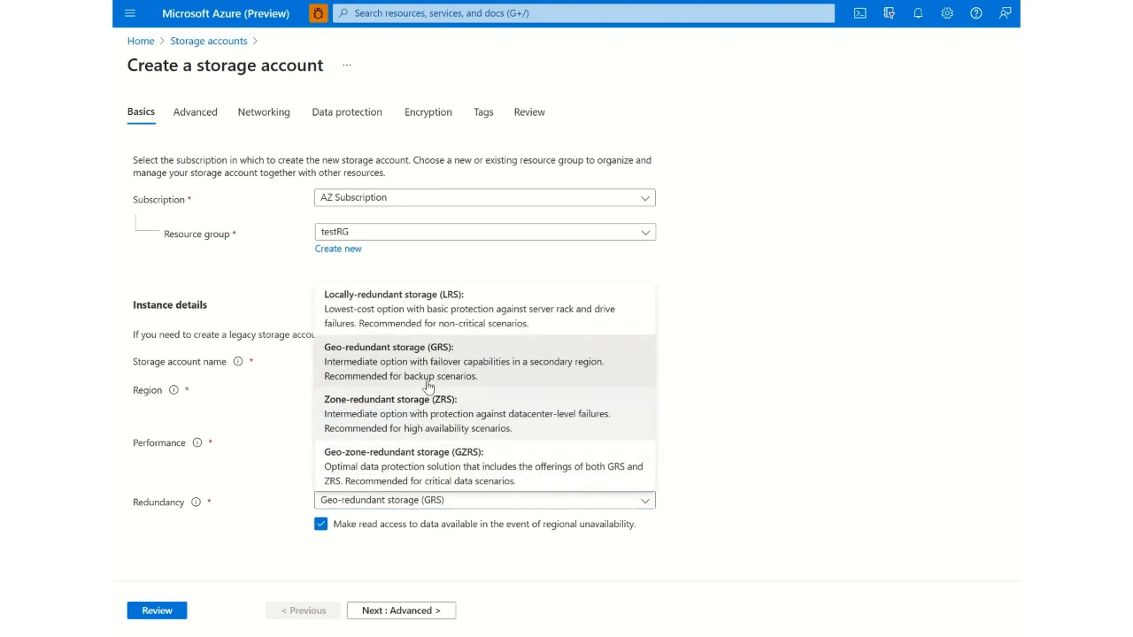
click(476, 316)
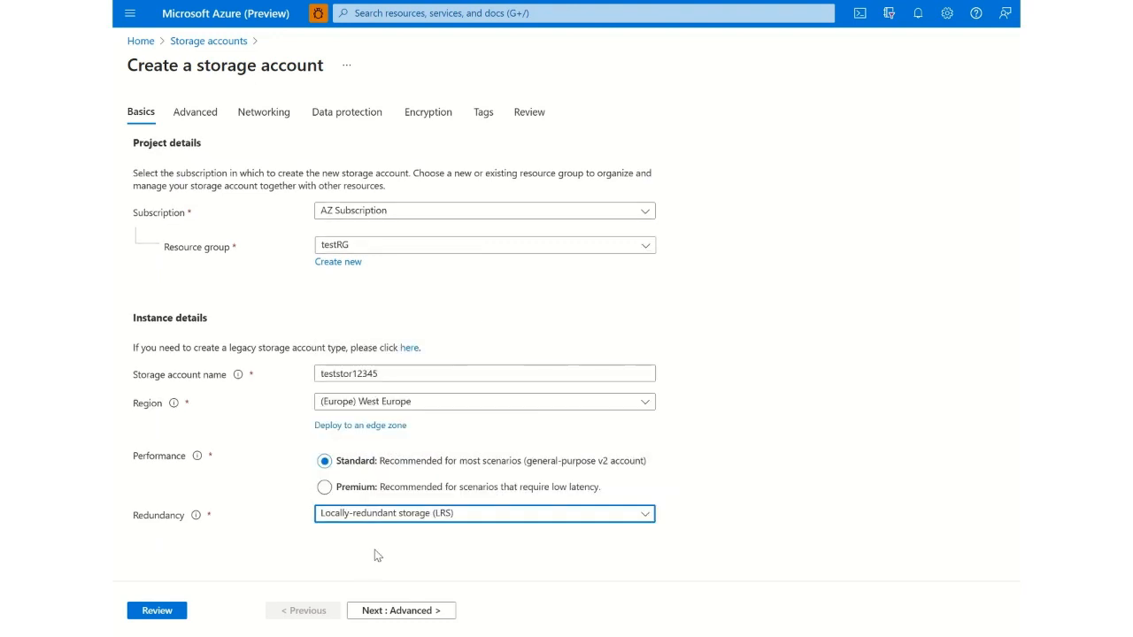
- Accept the default Advanced and Networking settings and continue to the Data protection settings
click(381, 611)
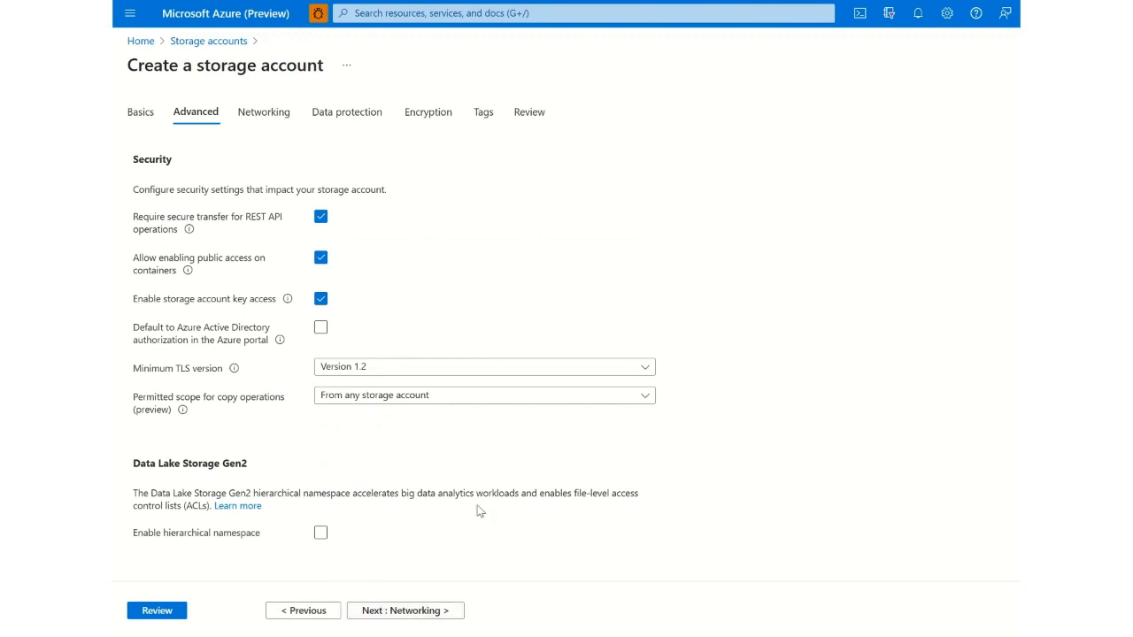
scroll(567, 354, down, 4)
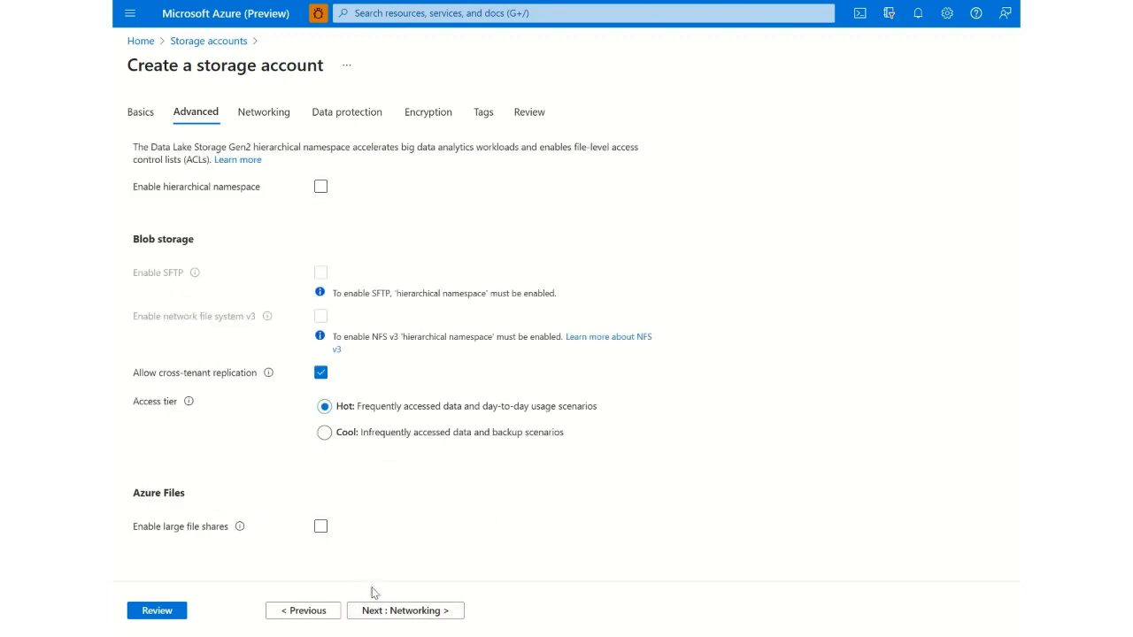
click(386, 612)
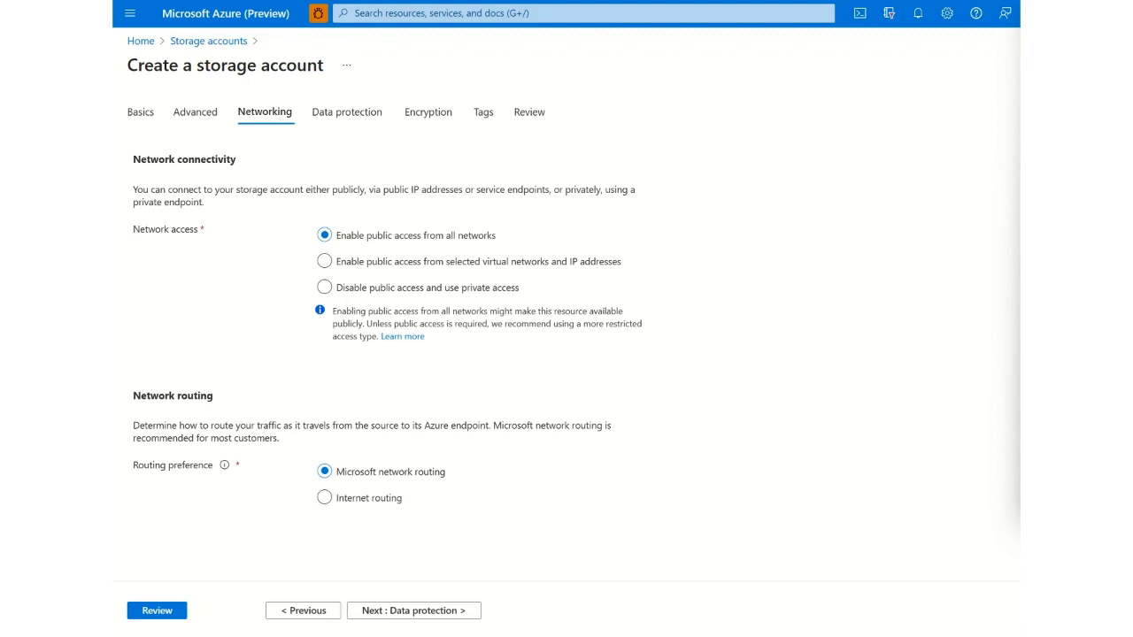
click(435, 611)
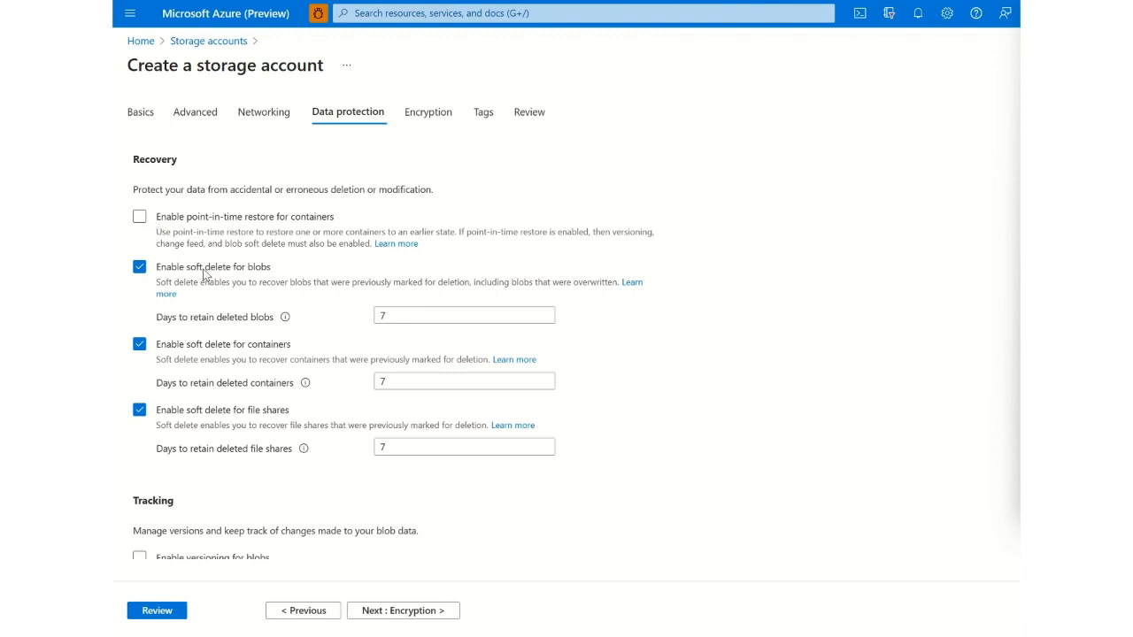
- Set the retention period for deleted blobs to 1 day
click(392, 316)
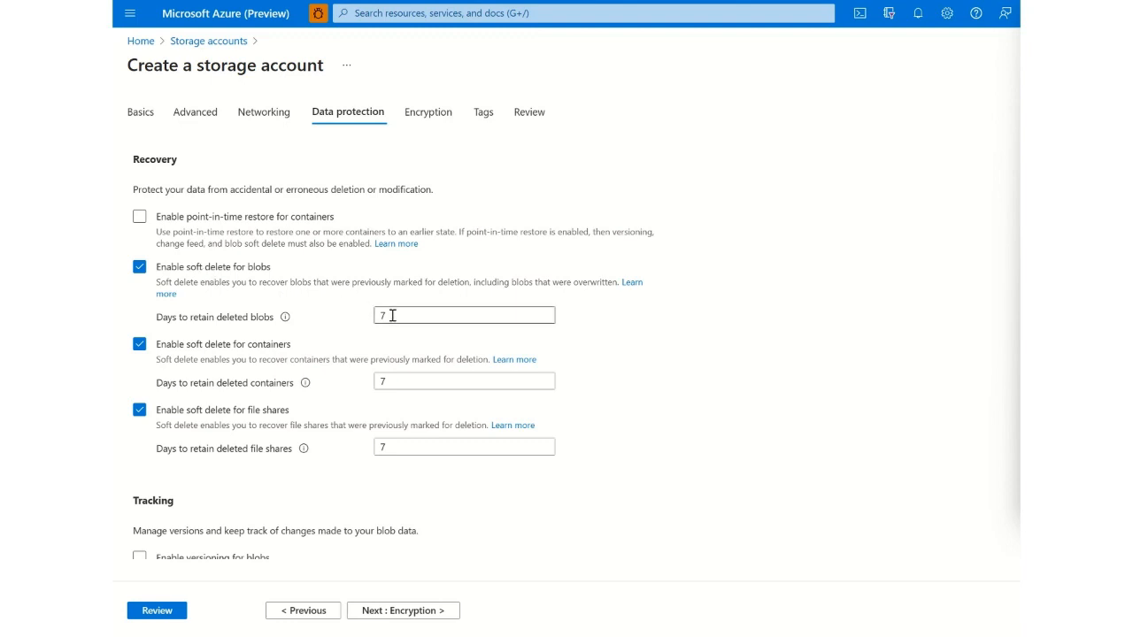
click(392, 316)
key(BackSpace)
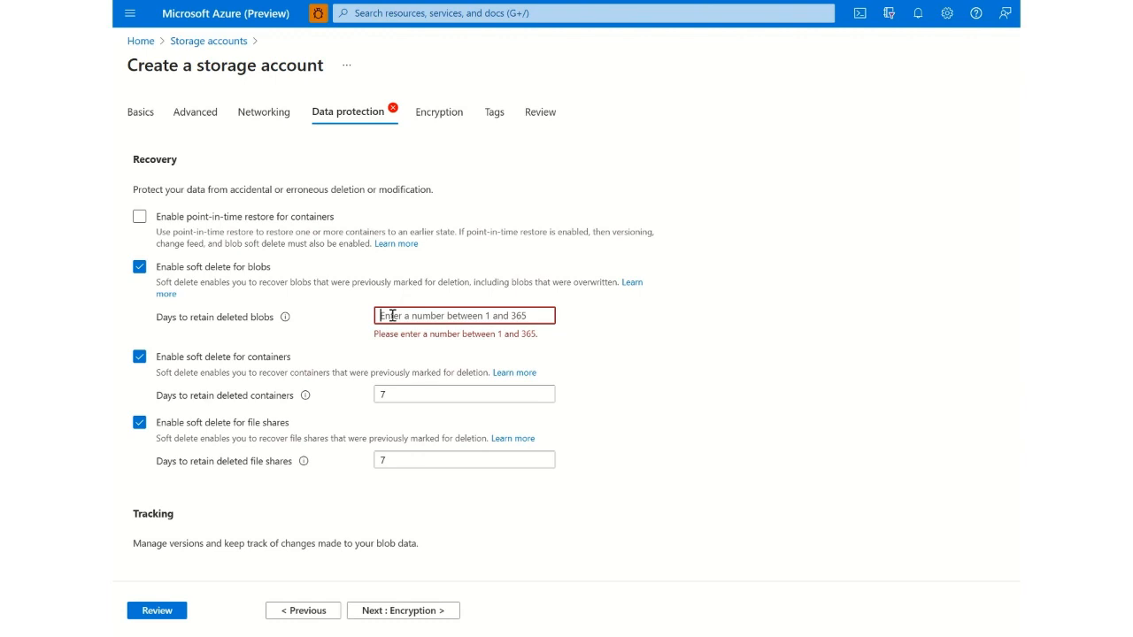
text(1)
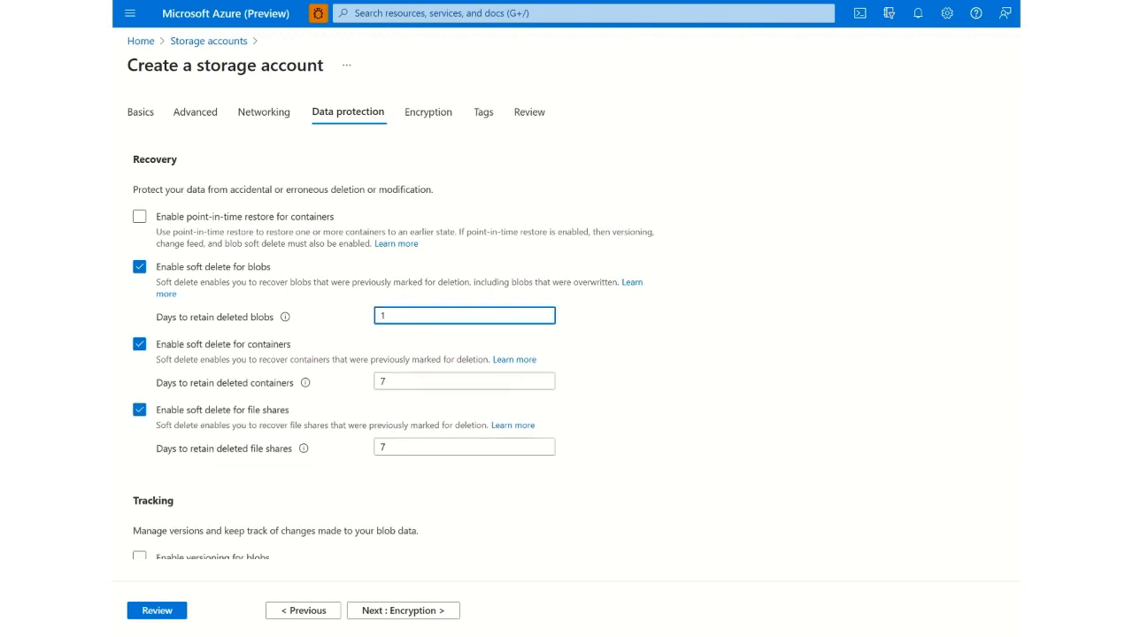
click(877, 635)
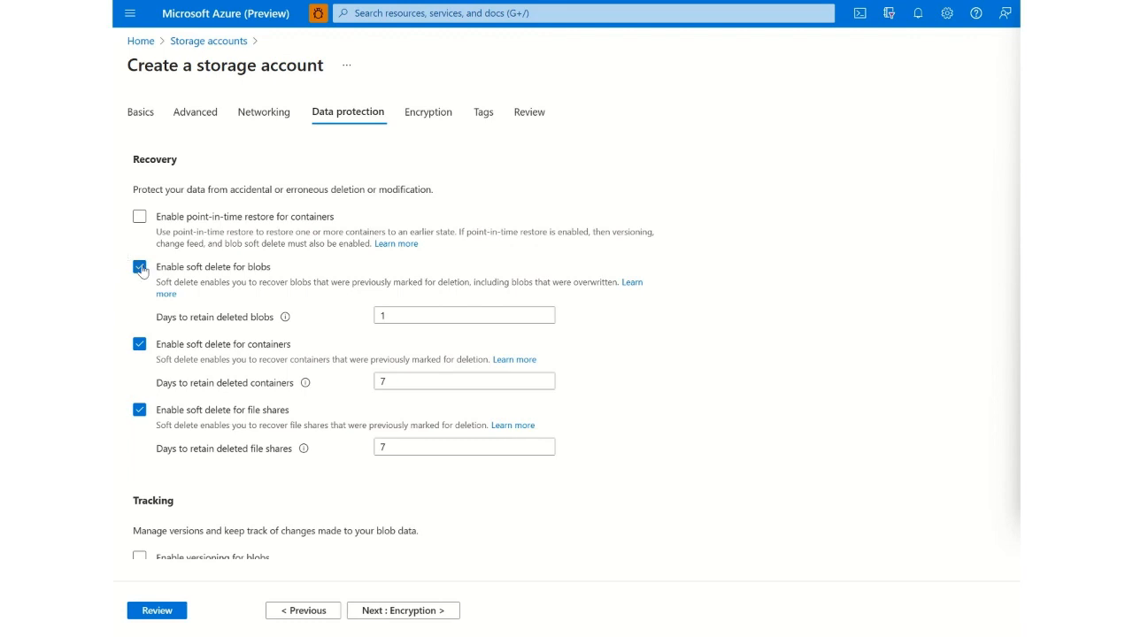
- Disable soft delete for blobs, containers and file shares
click(139, 266)
click(139, 316)
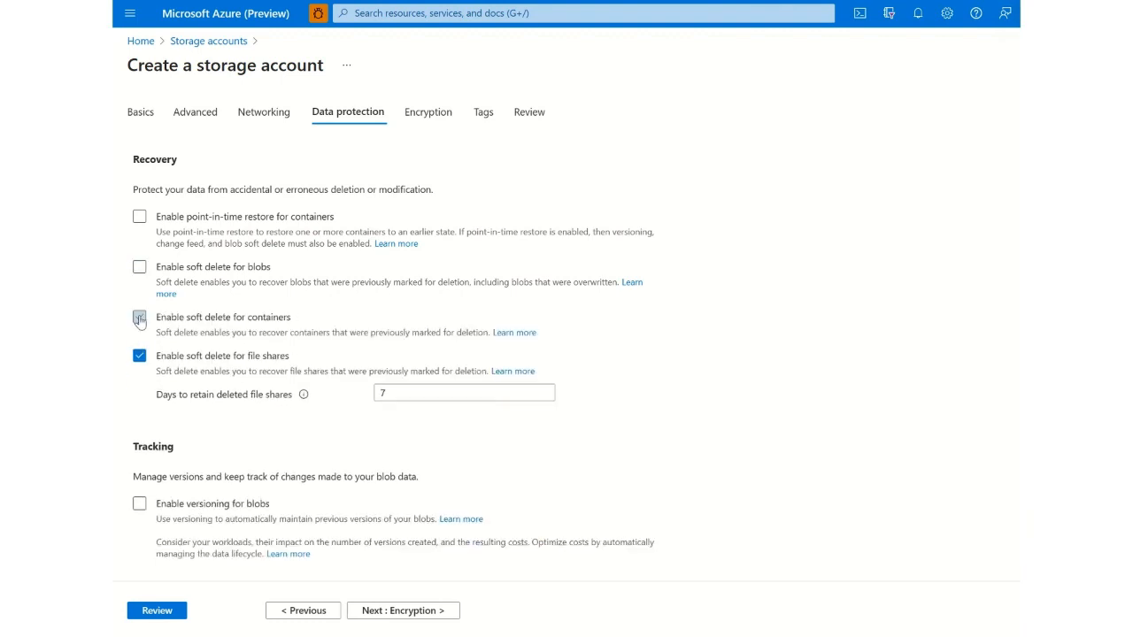
click(139, 356)
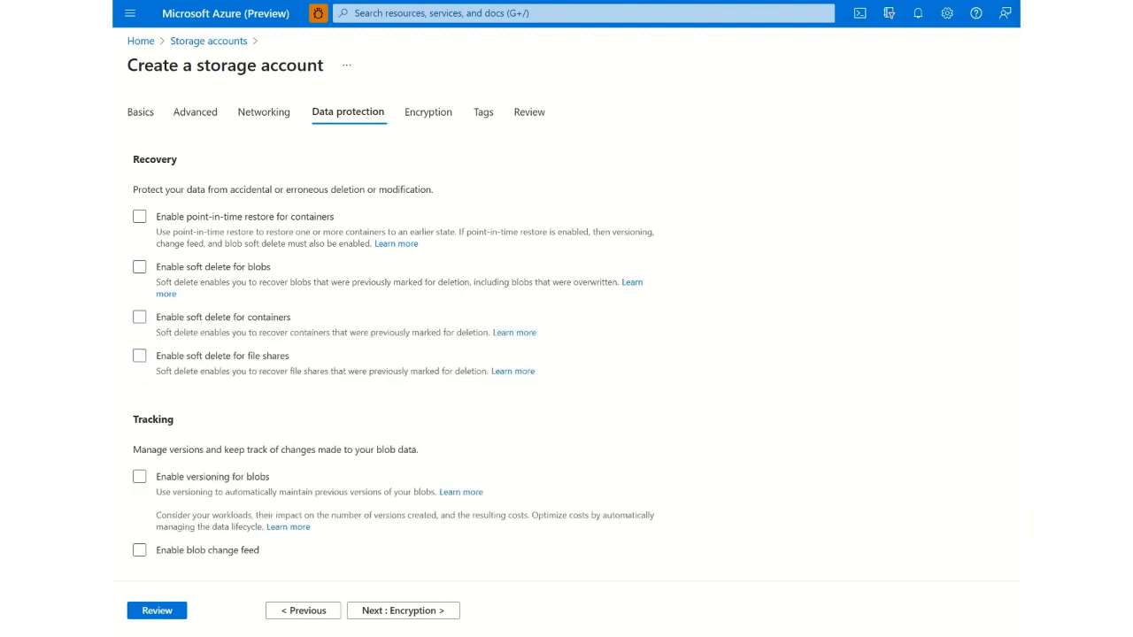
- Leave blob versioning disabled, accept the default Encryption and Tags settings, and continue to the final review
scroll(797, 548, down, 2)
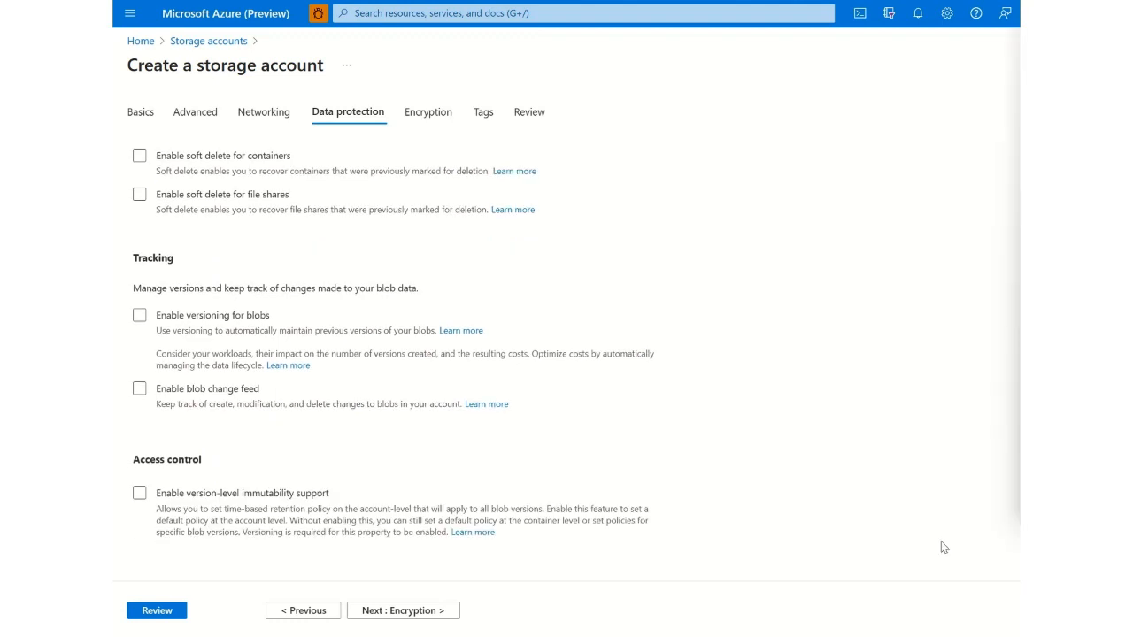
click(139, 318)
click(413, 616)
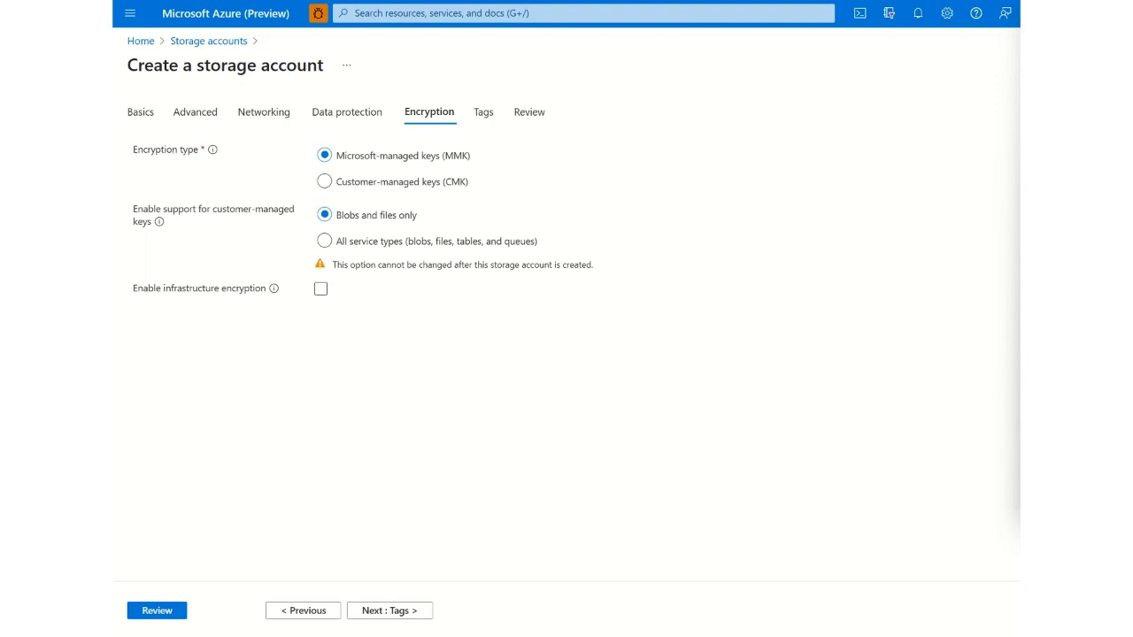
click(404, 611)
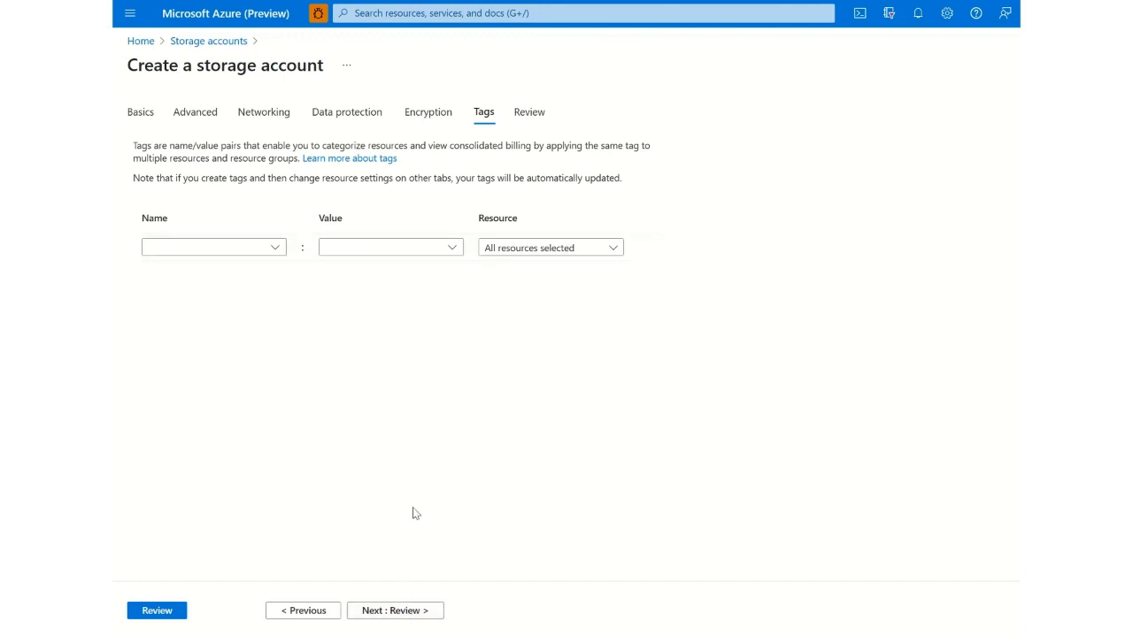
click(390, 612)
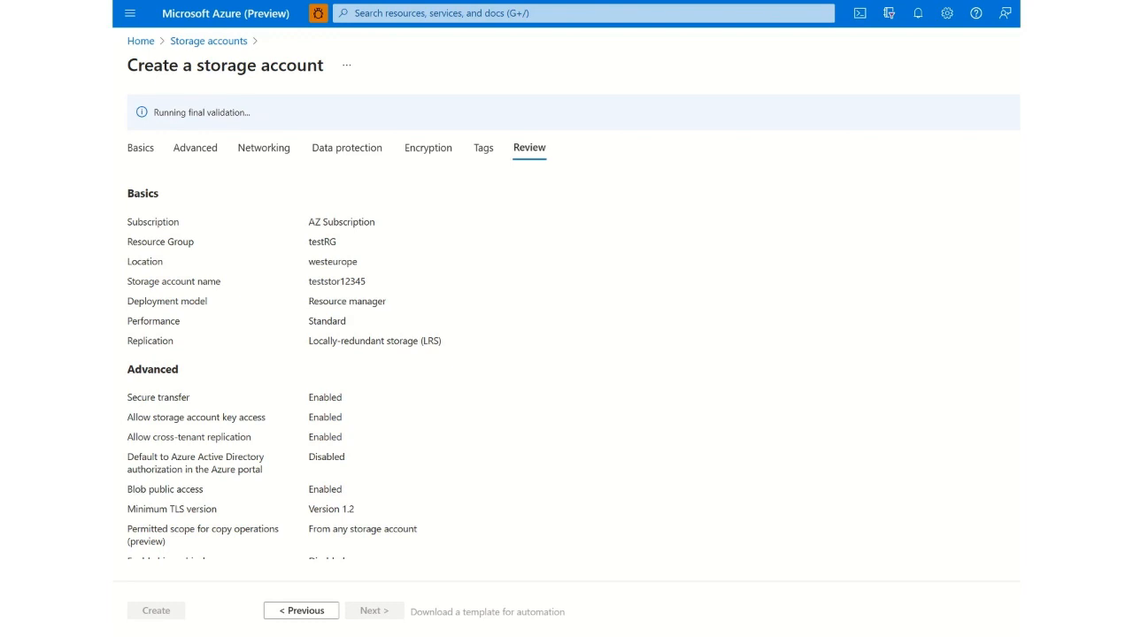
- Review the configuration summary, create the storage account and go to the deployed resource
scroll(283, 372, down, 2)
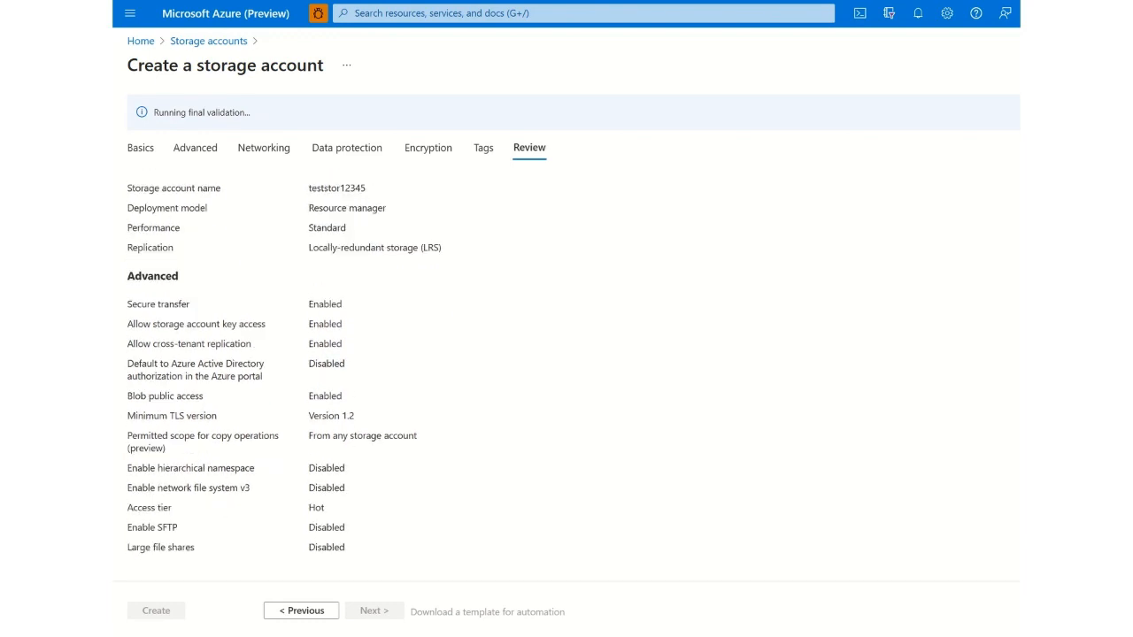
scroll(283, 372, down, 3)
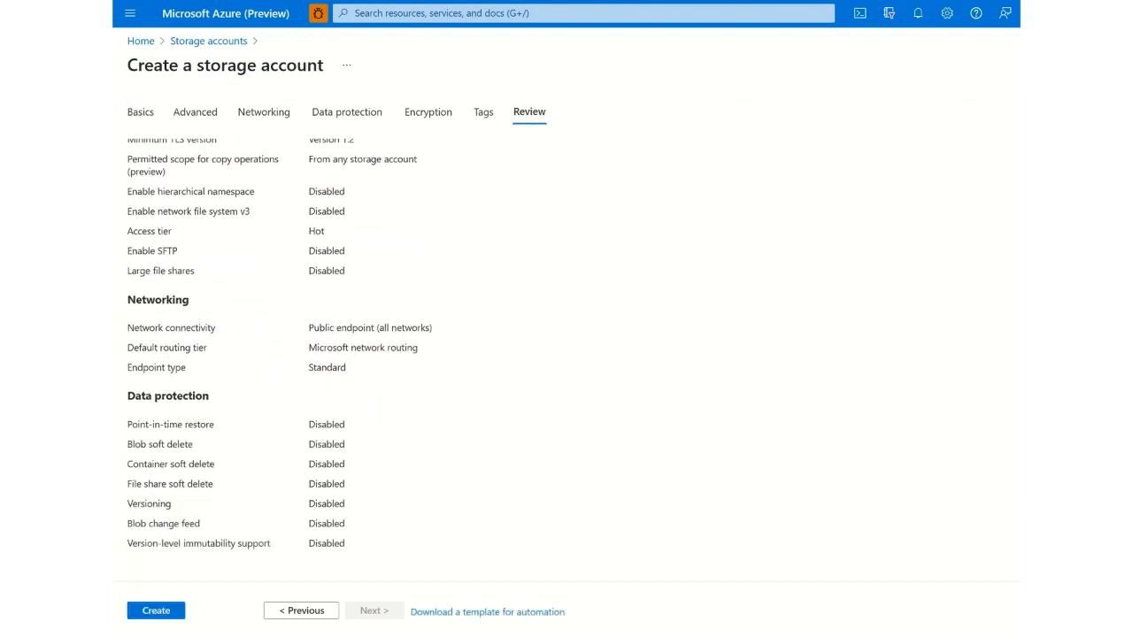
scroll(283, 372, down, 2)
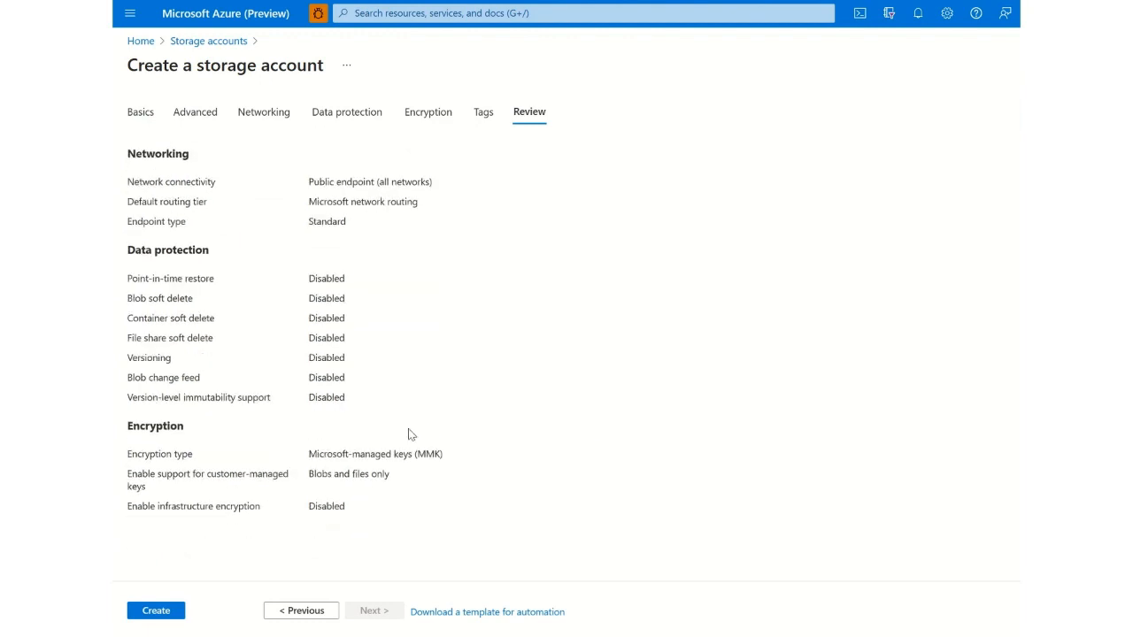
click(152, 612)
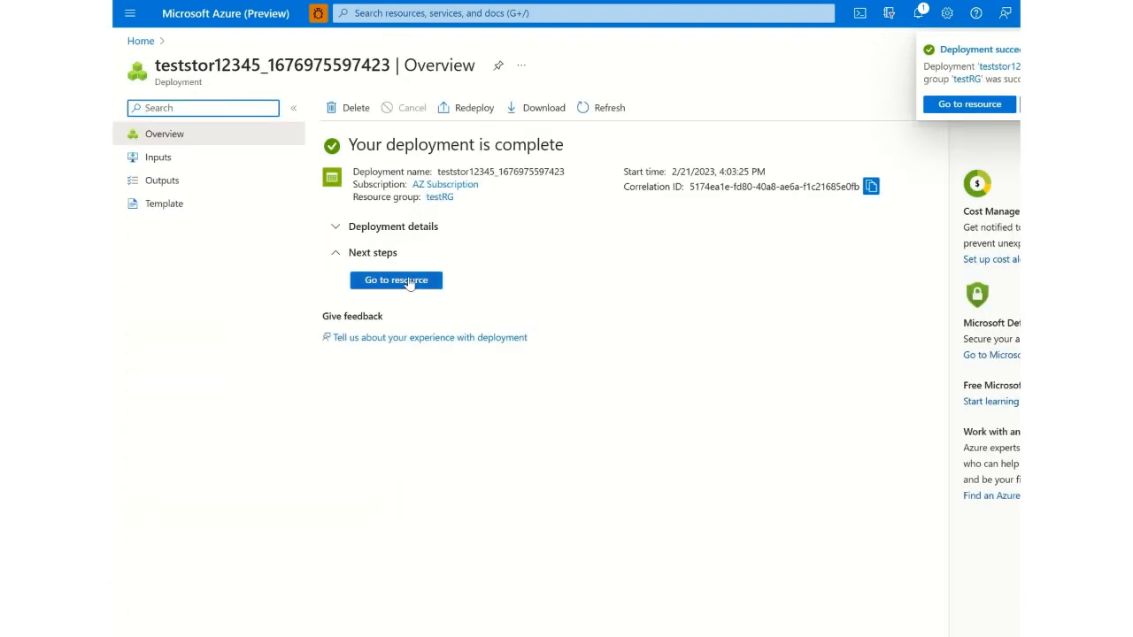
click(409, 283)
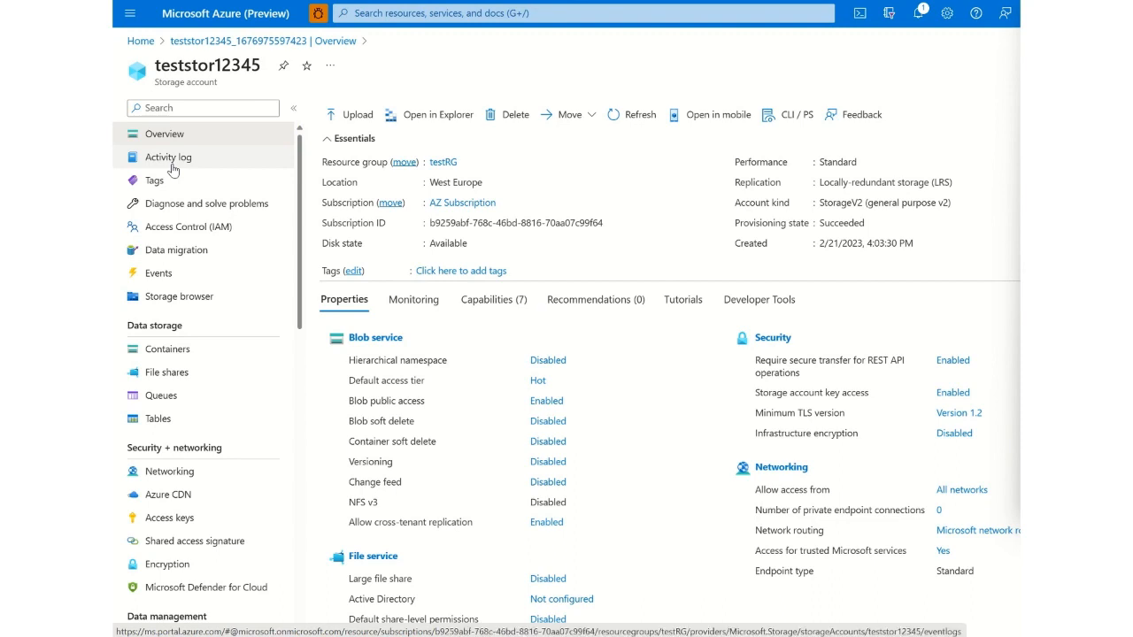
- View the data migration recommendation for the Azure Files resource type with the Compare data migration solutions scenario
click(185, 252)
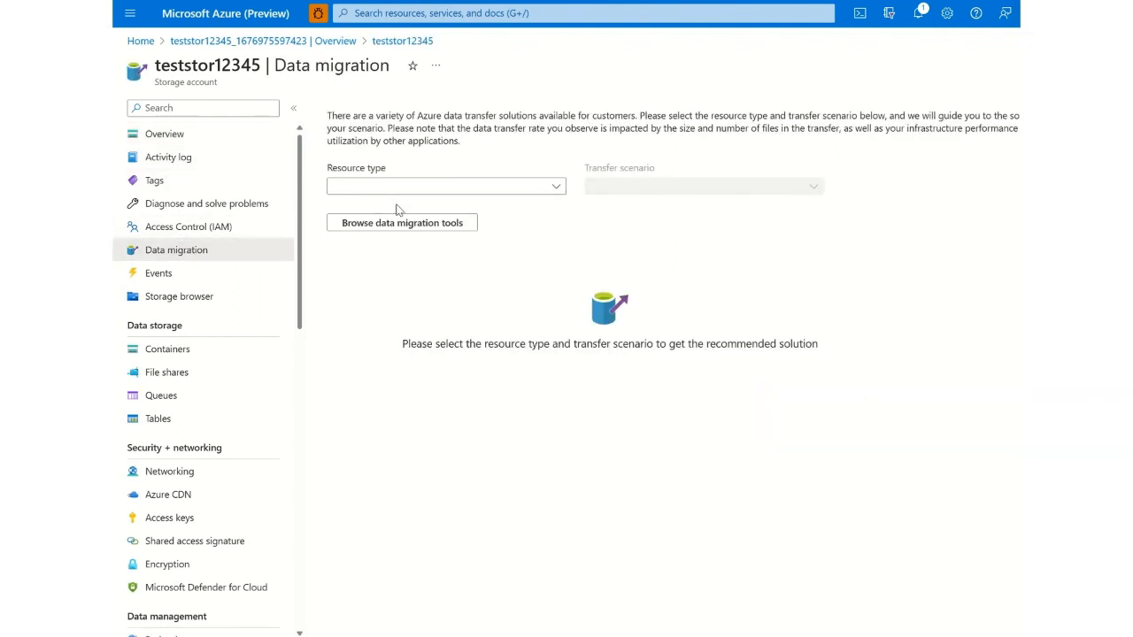
click(419, 188)
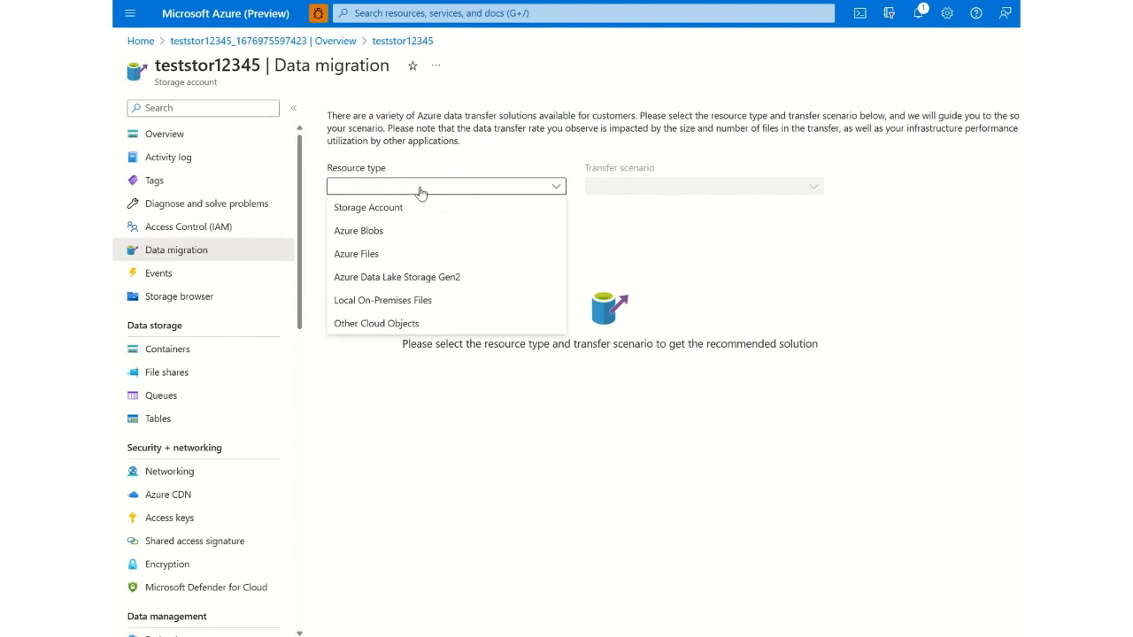
click(407, 254)
click(625, 187)
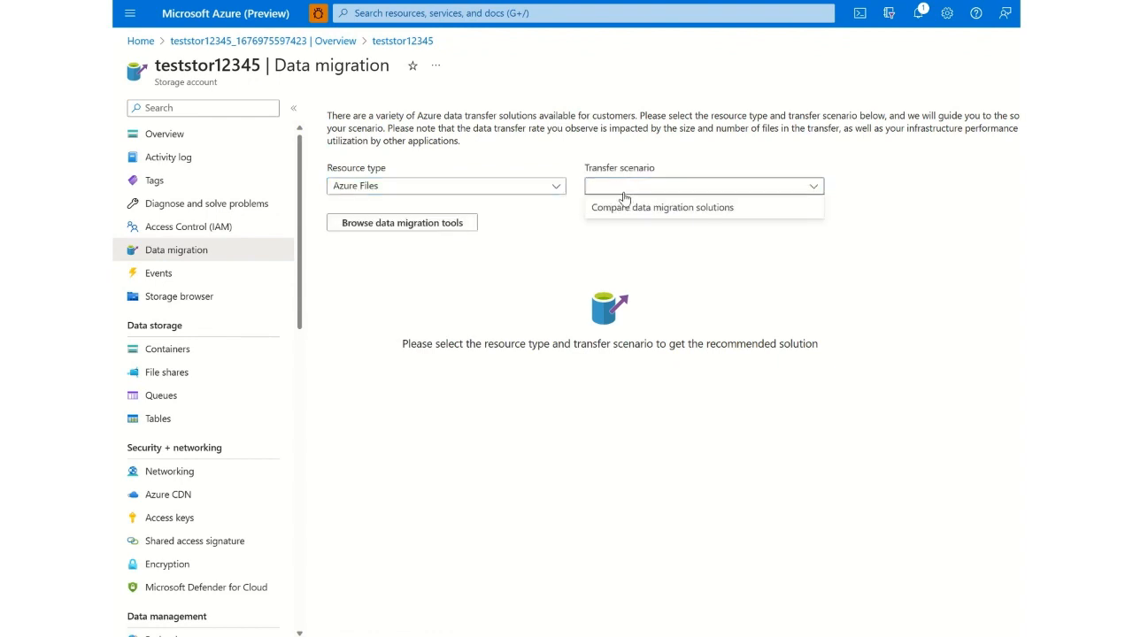
click(632, 215)
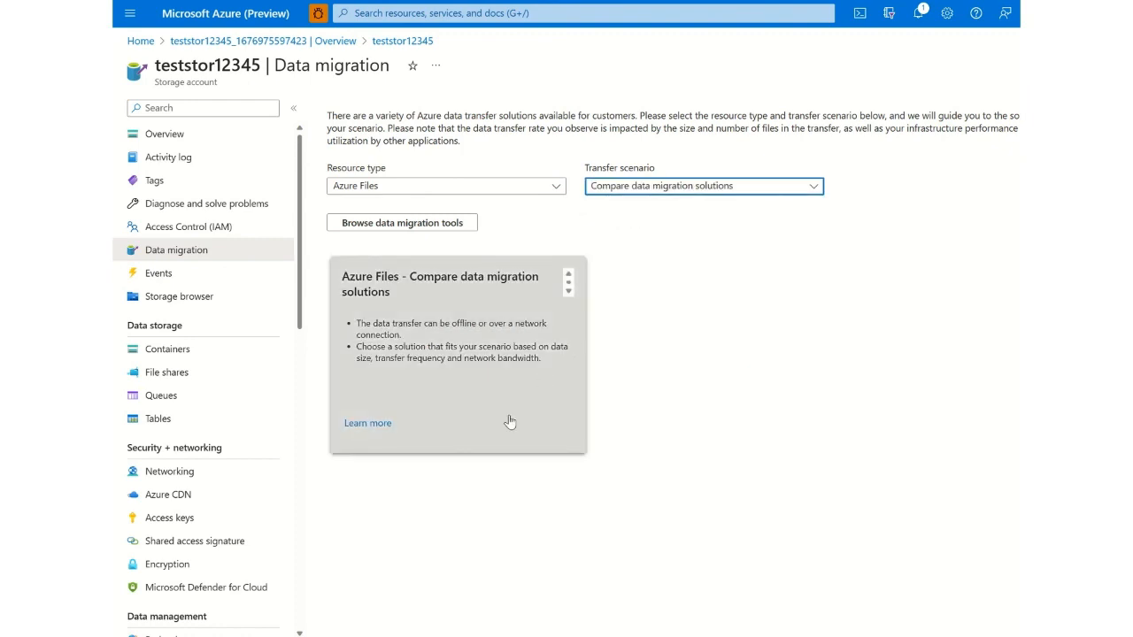
- View the migration recommendation for uploading Local On-Premises Files to Azure Files with an estimated data size of 100 GB
click(506, 188)
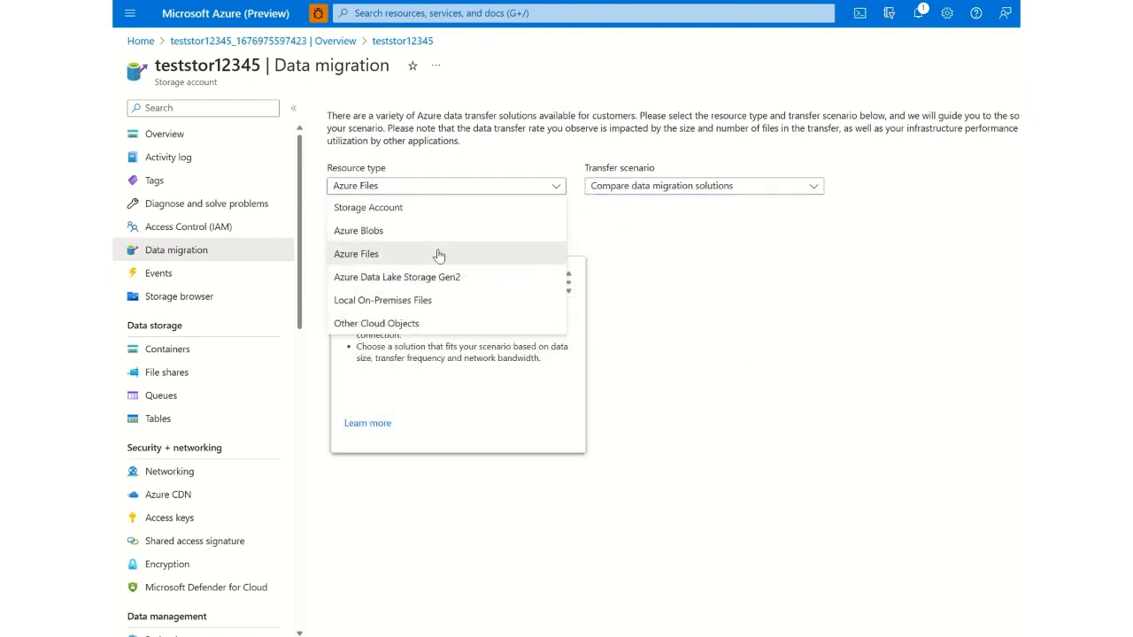
click(506, 296)
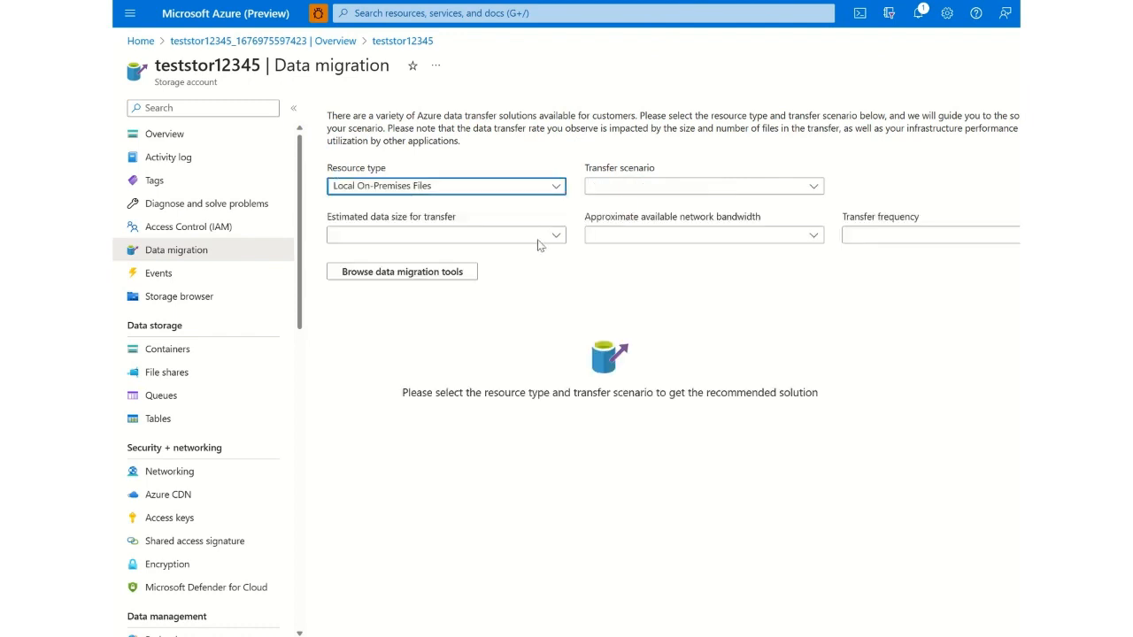
click(664, 187)
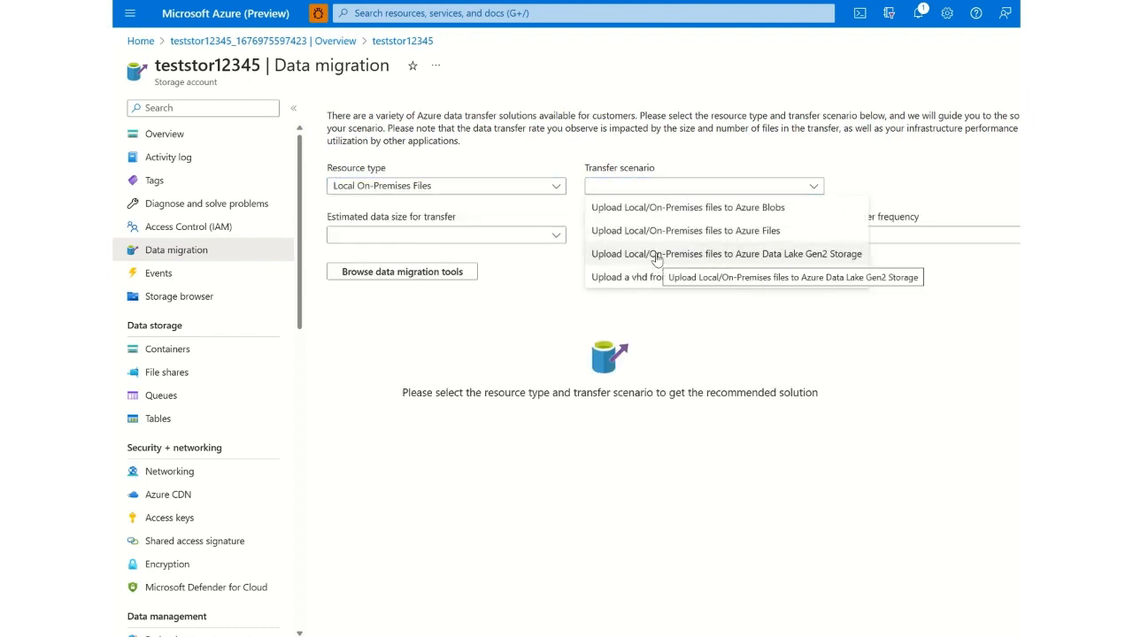
click(671, 231)
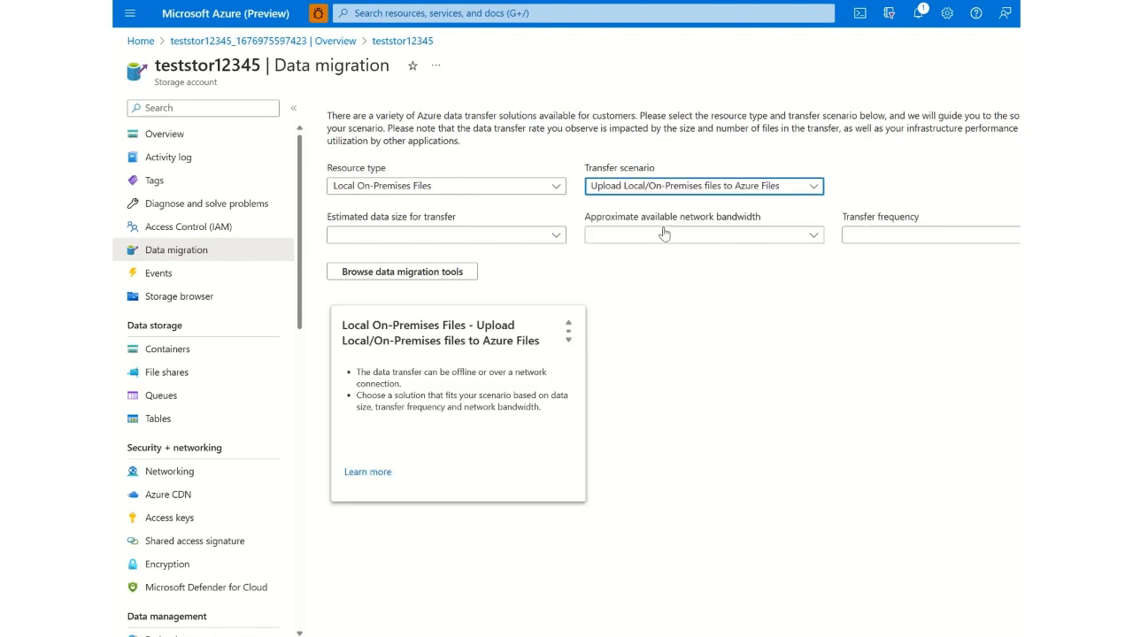
click(498, 236)
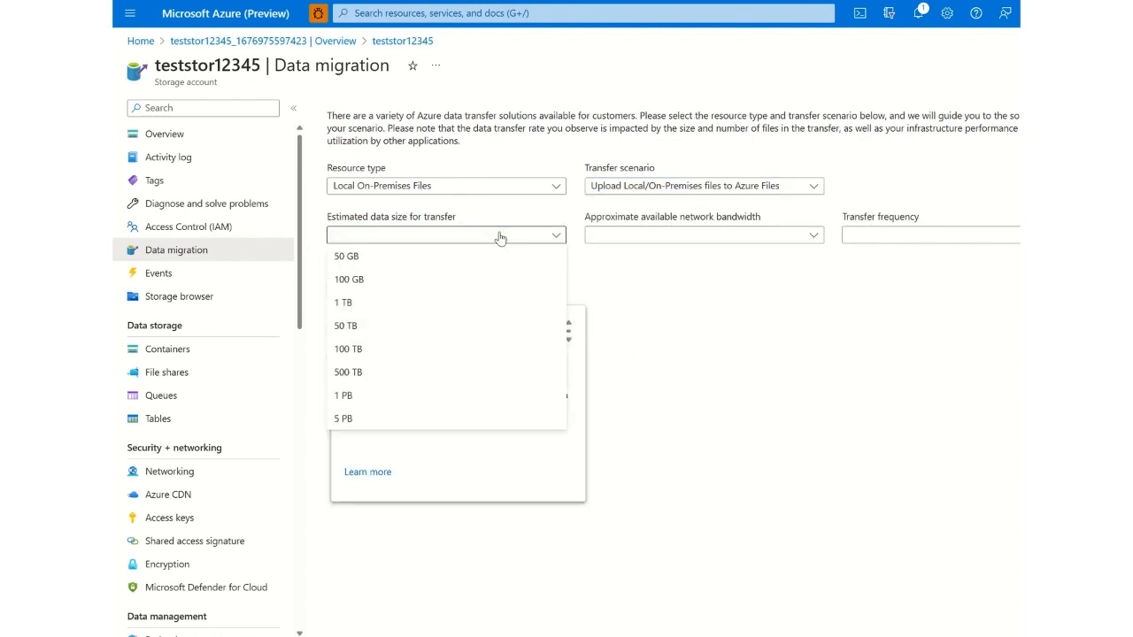
click(445, 281)
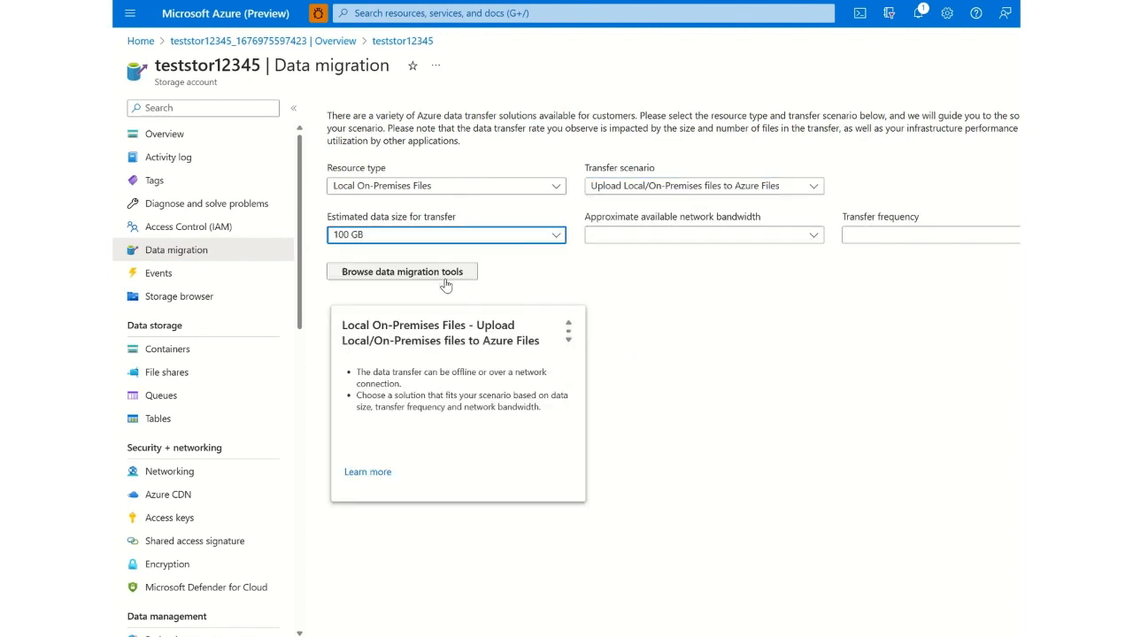
- View the migration recommendation for Other Cloud Objects with the scenario Copy files from Amazon S3 to Azure Blobs
click(518, 186)
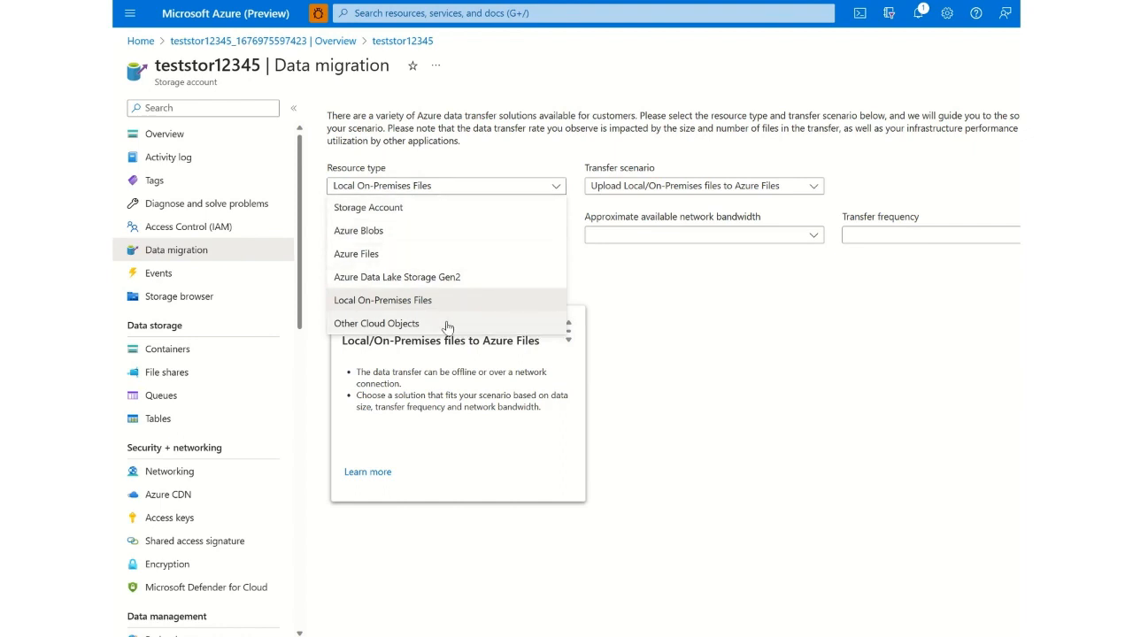
click(445, 323)
click(678, 187)
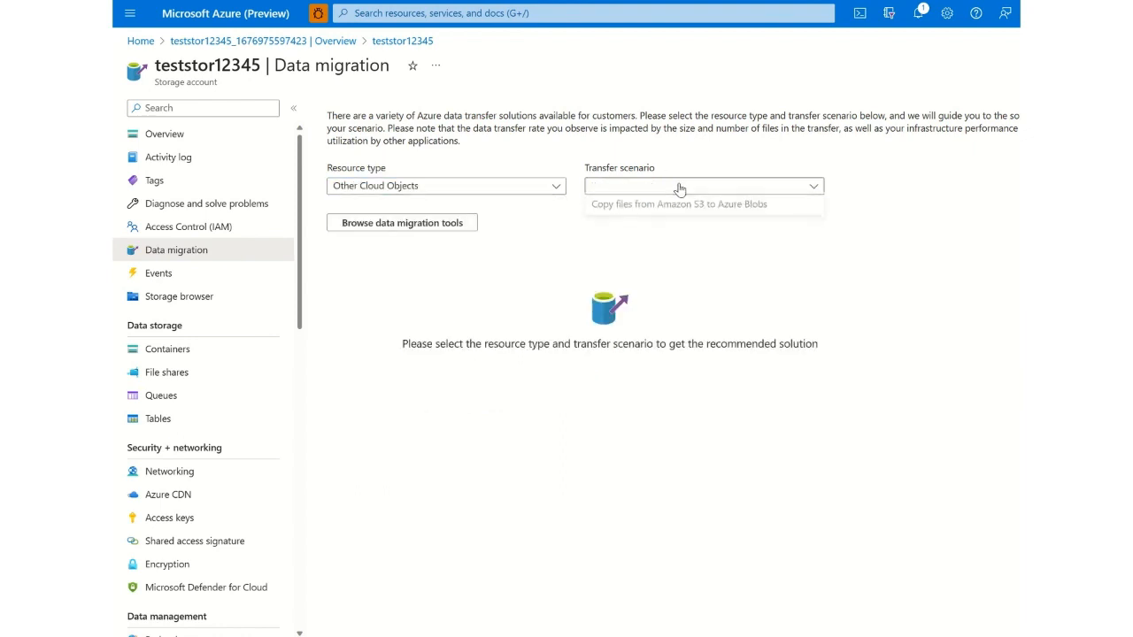
click(672, 218)
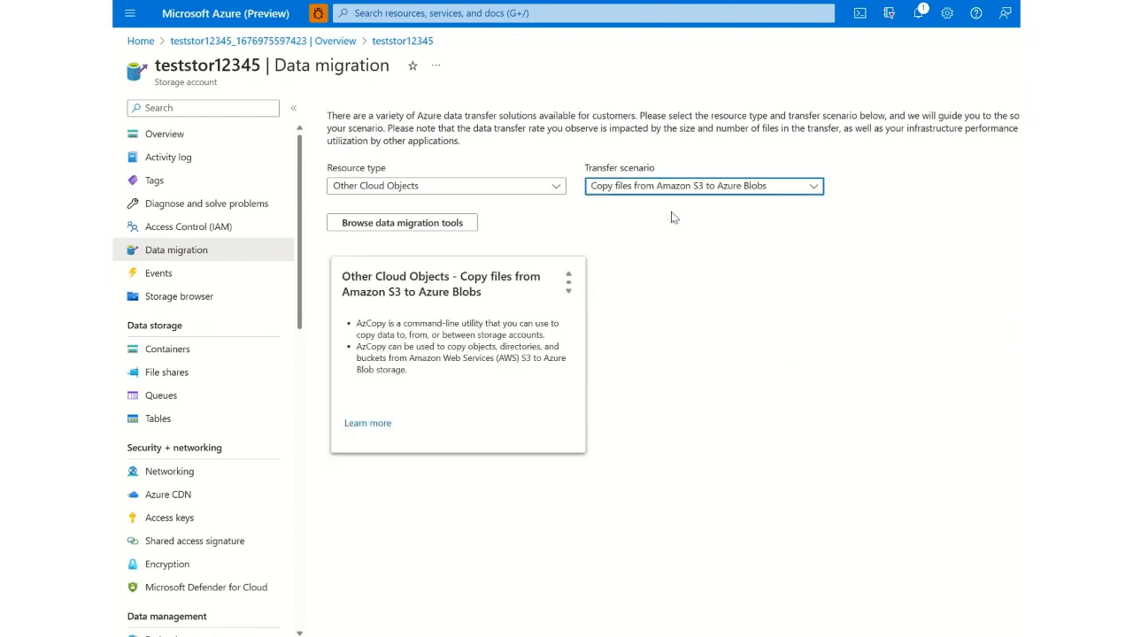
- View the migration recommendation for Local On-Premises Files with the scenario Upload Local/On-Premises files to Azure Blobs
click(492, 188)
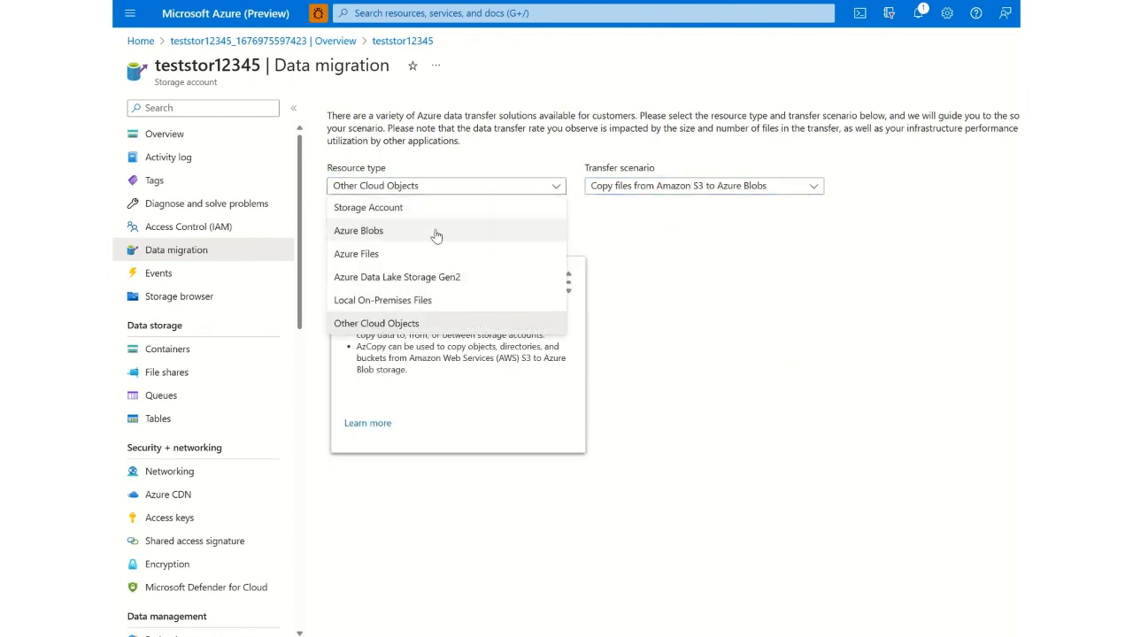
click(422, 300)
click(619, 191)
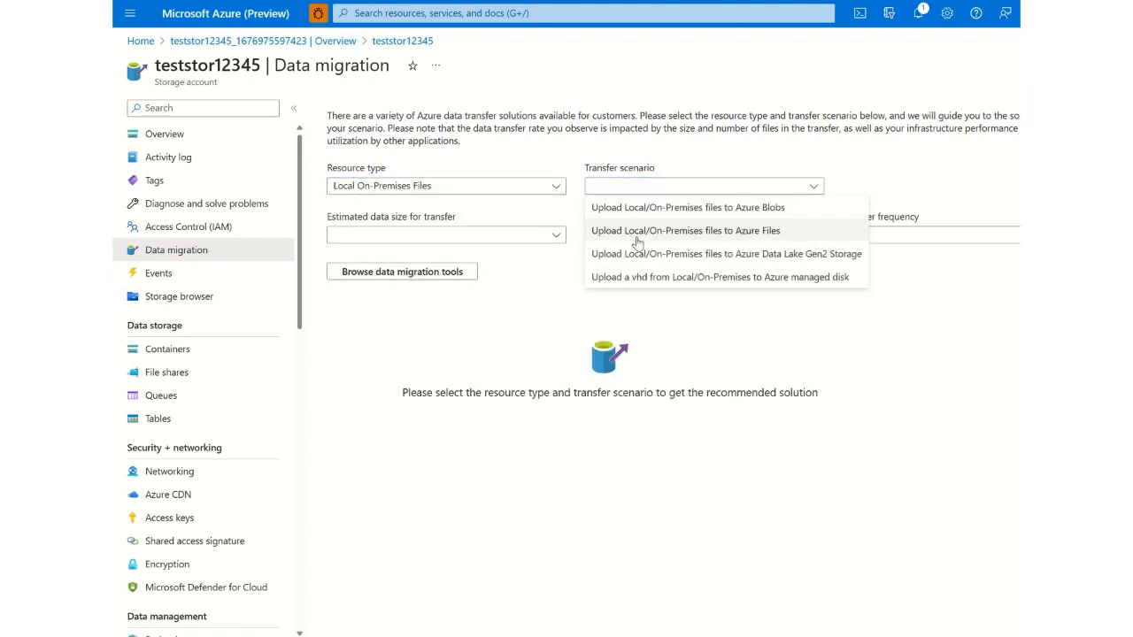
click(637, 210)
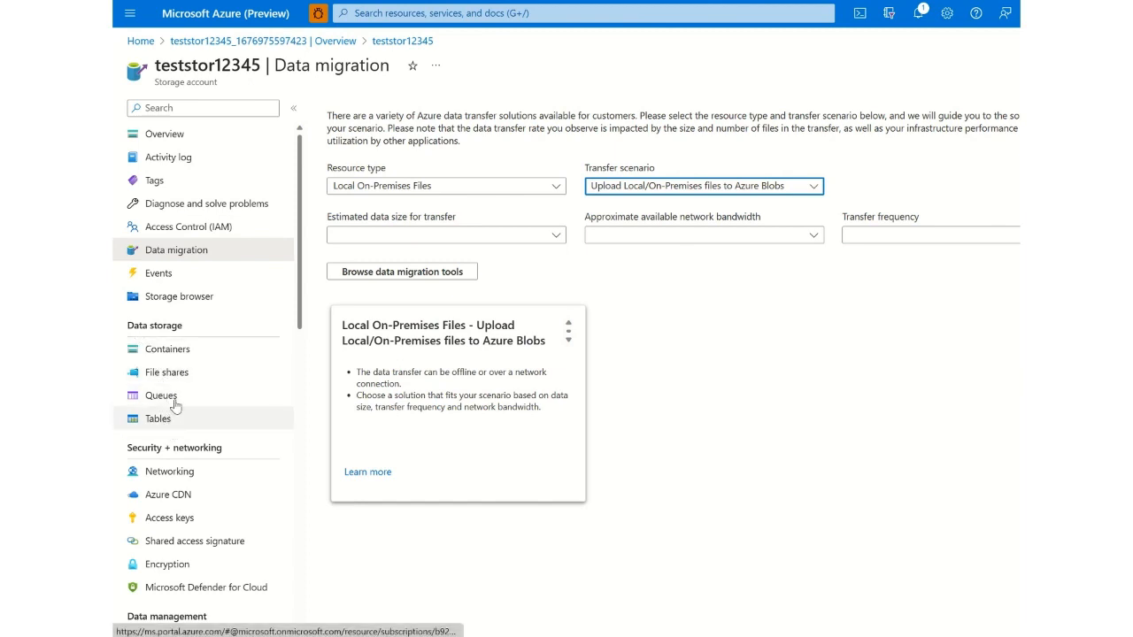
- Look through the storage account's containers, file shares, queues and tables, and open its networking settings
click(187, 359)
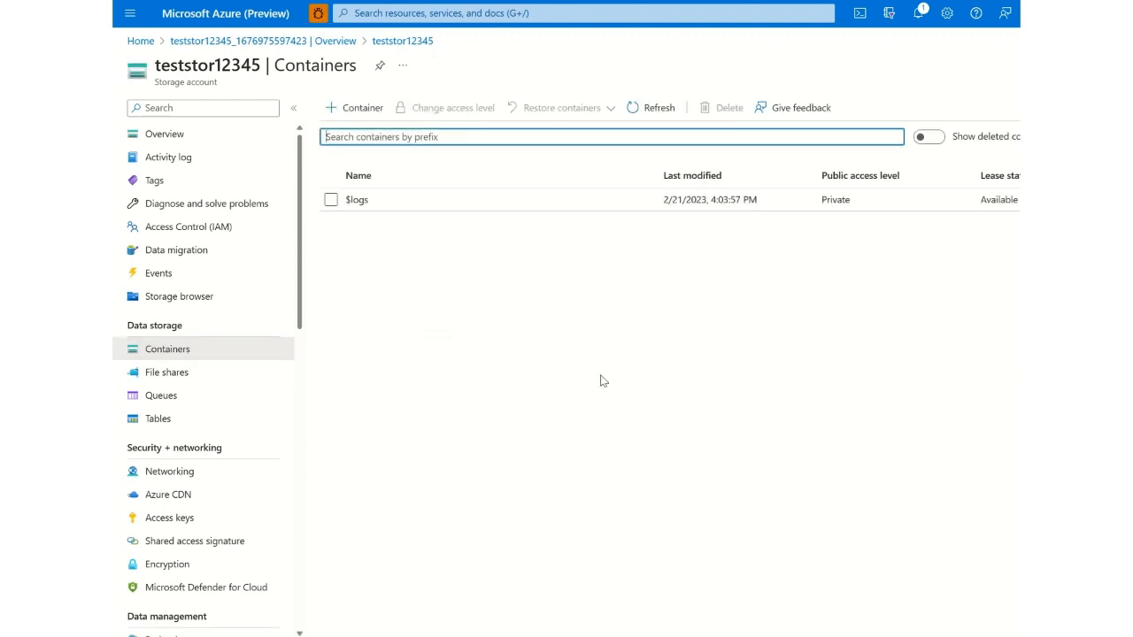
click(185, 371)
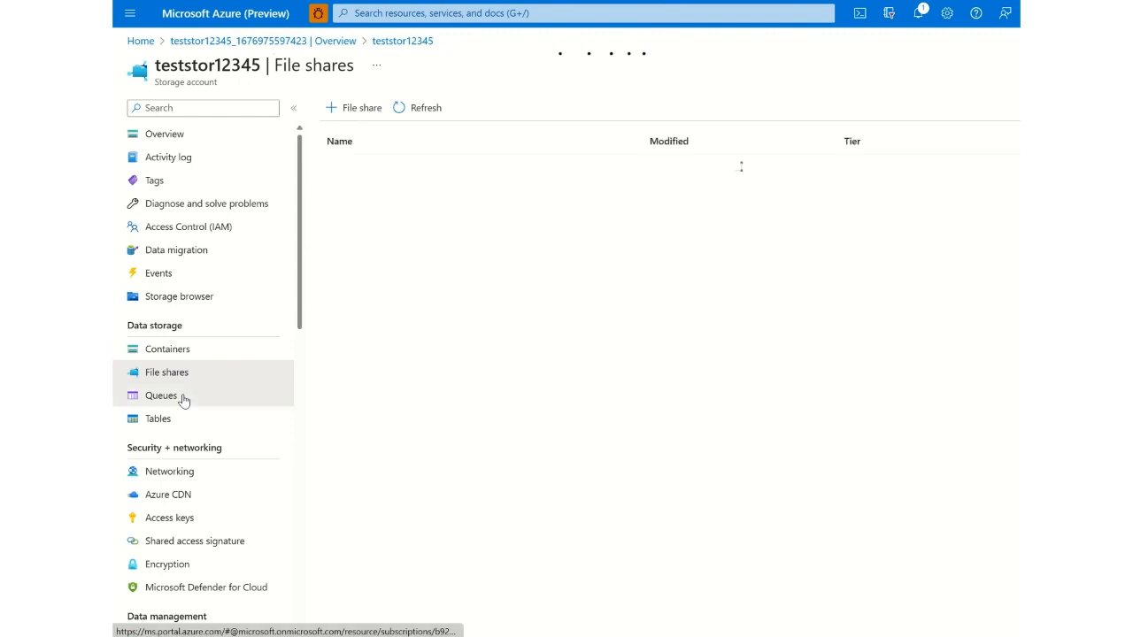
click(183, 398)
click(181, 424)
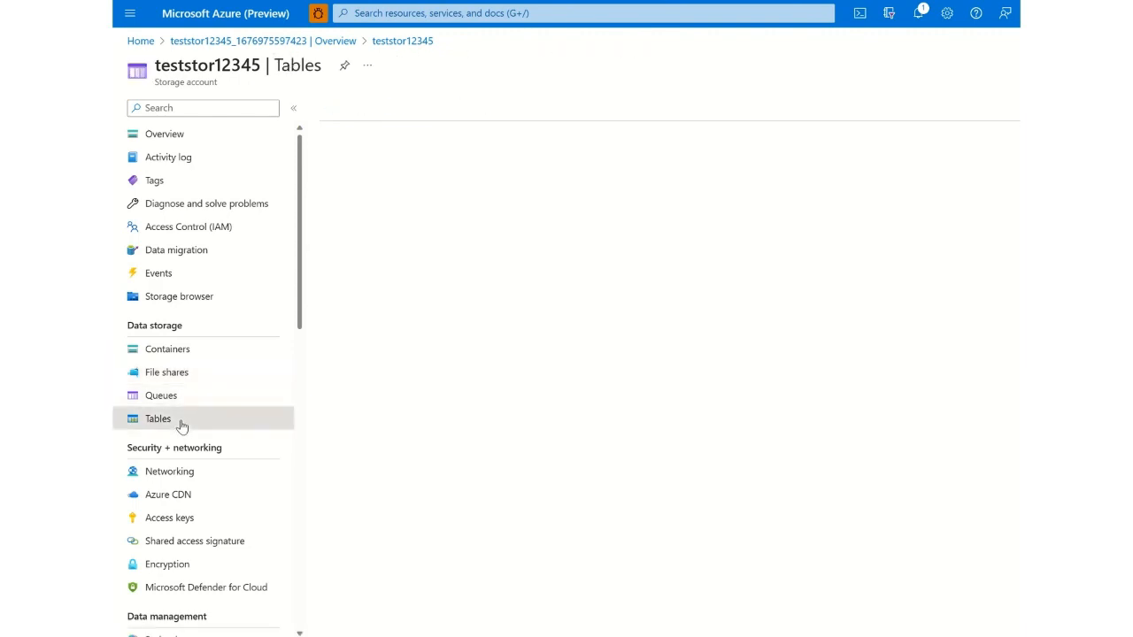
click(177, 478)
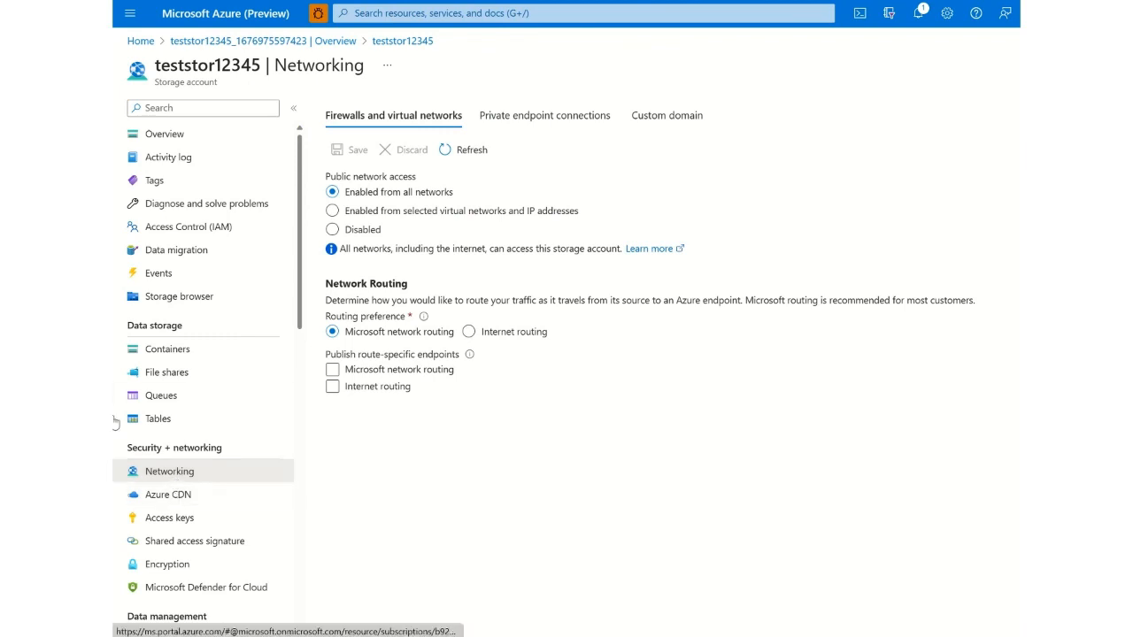
- Look through the storage account's Azure CDN, access keys, shared access signature and encryption settings
click(199, 501)
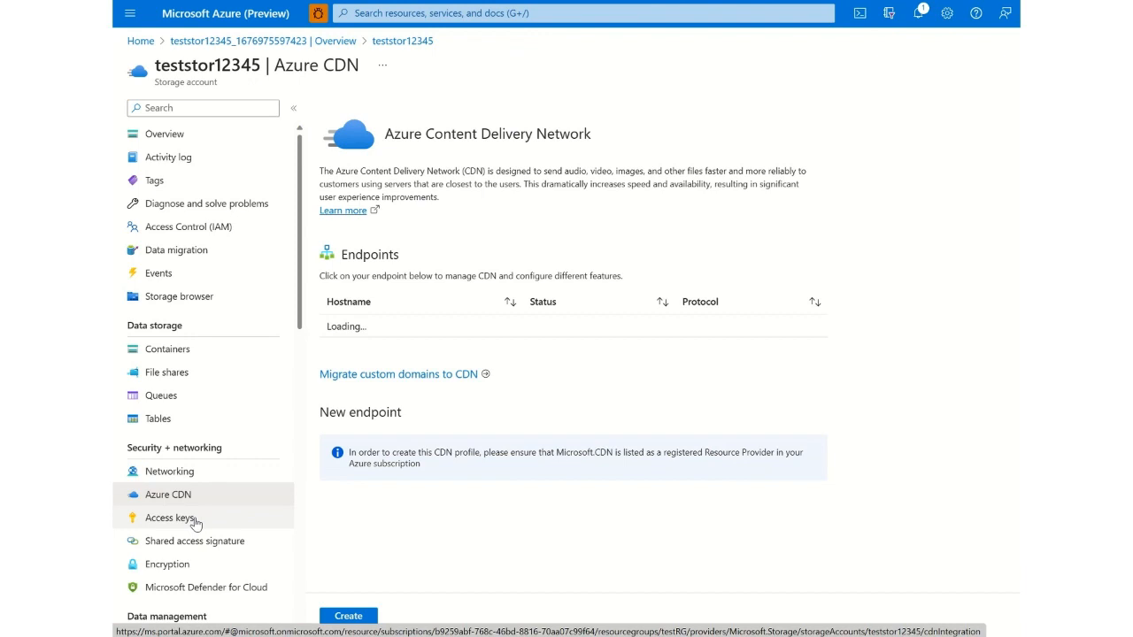
click(197, 524)
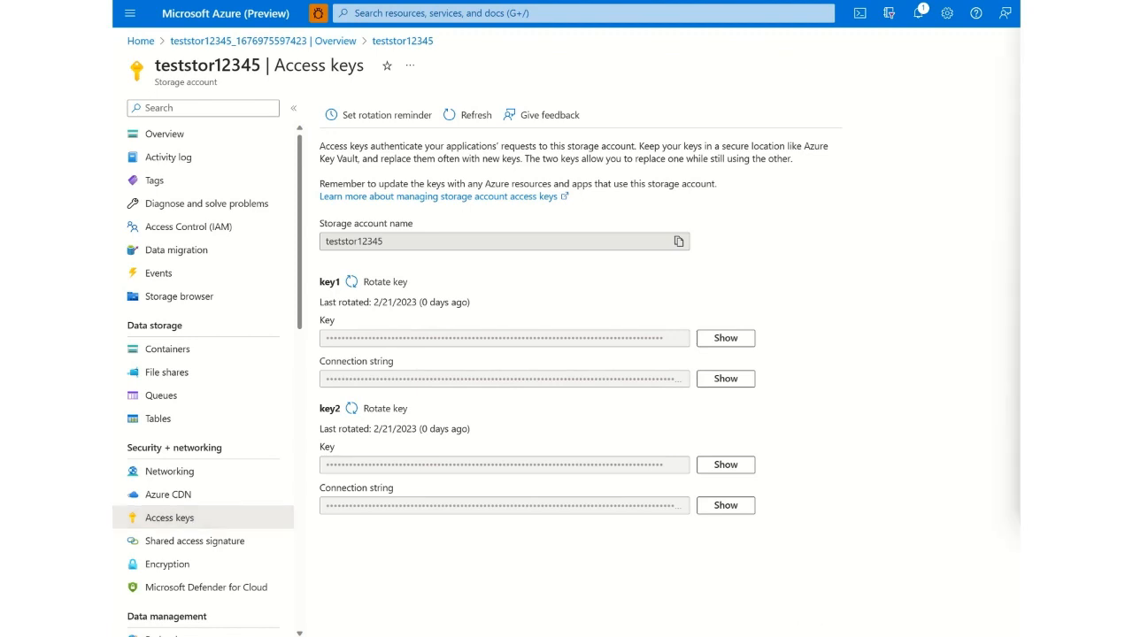
click(237, 541)
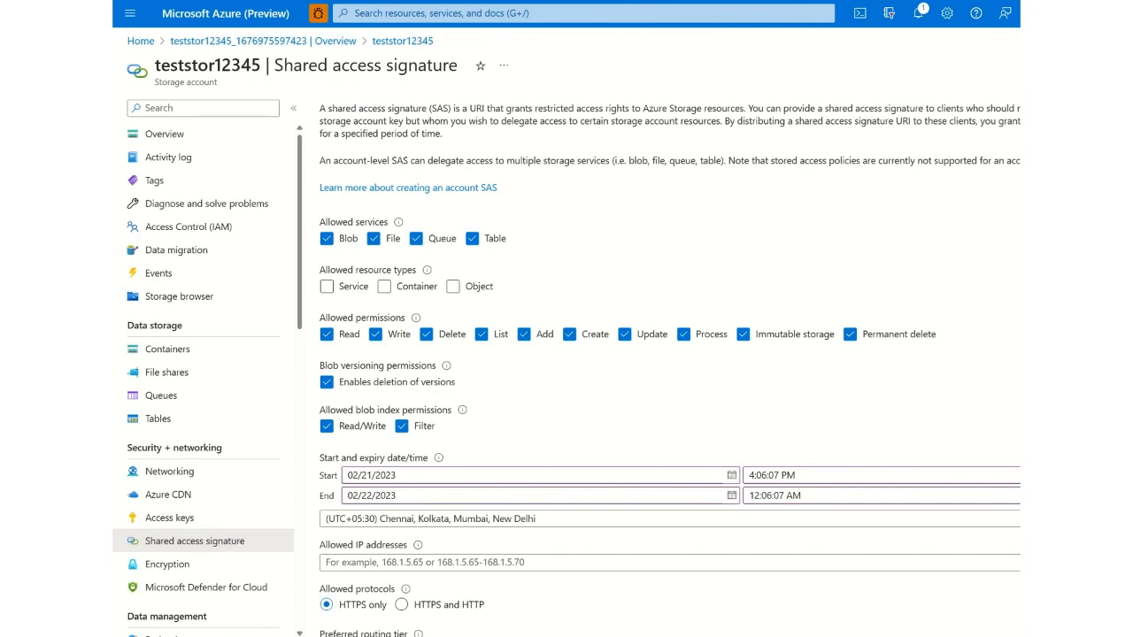
scroll(432, 490, down, 2)
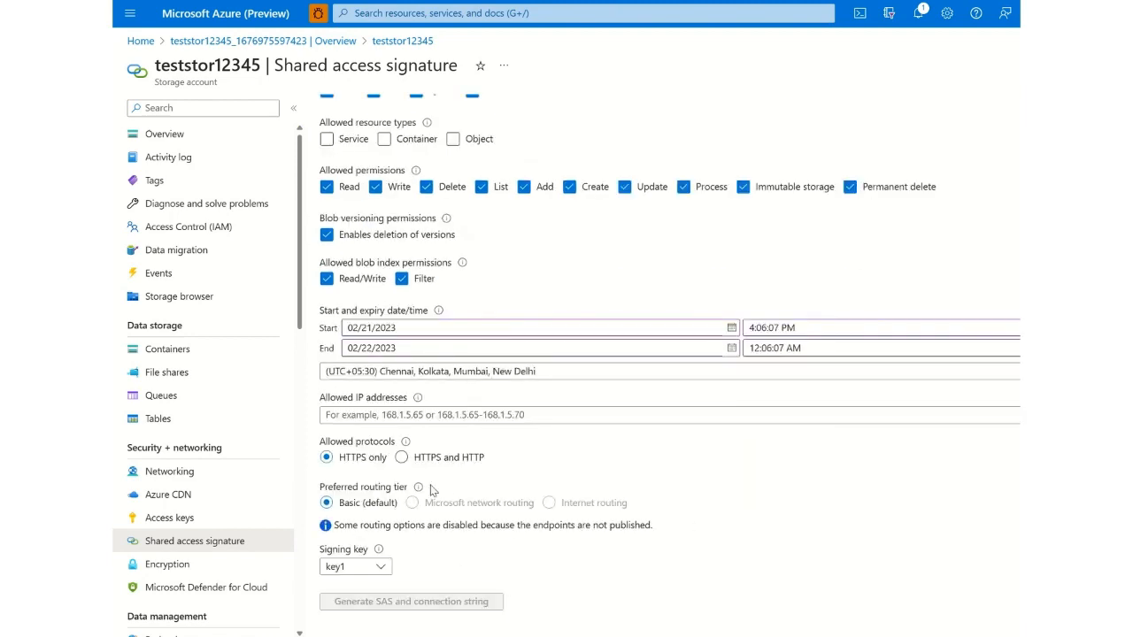
click(205, 565)
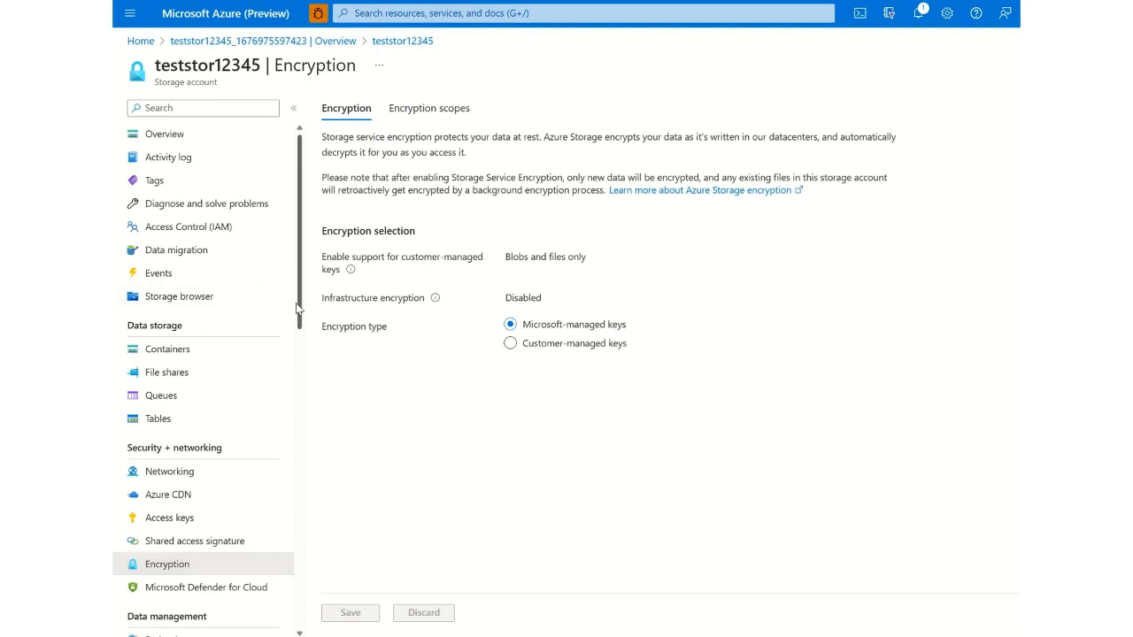
- Look through the storage account's redundancy, data protection, object replication, blob inventory and static website settings
drag(297, 307, 307, 462)
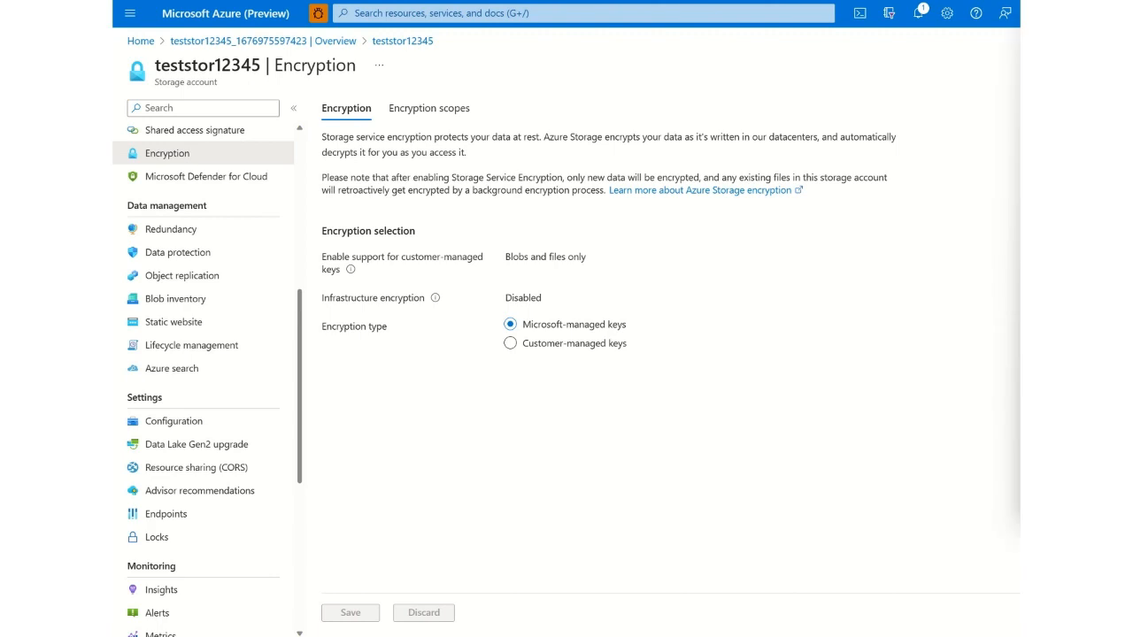
click(212, 237)
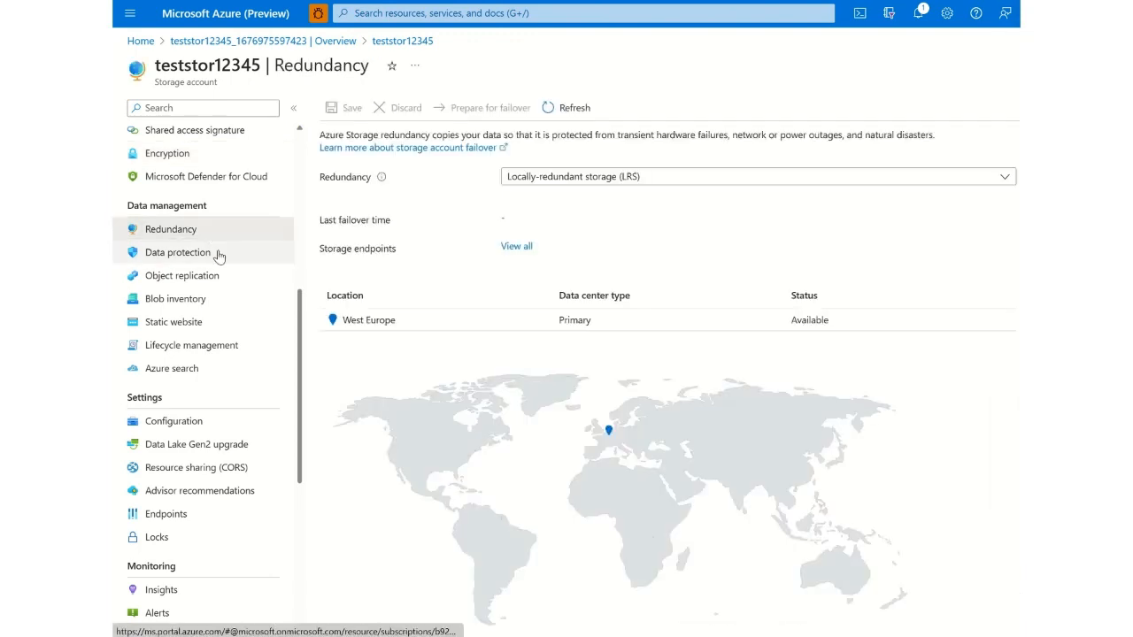
click(218, 257)
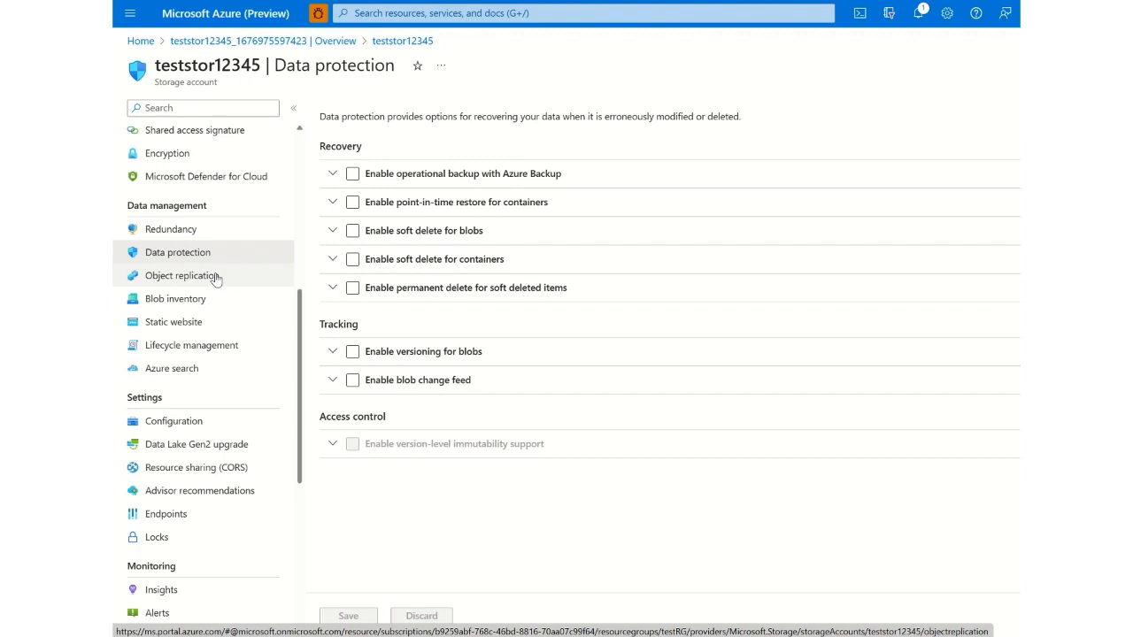
click(216, 277)
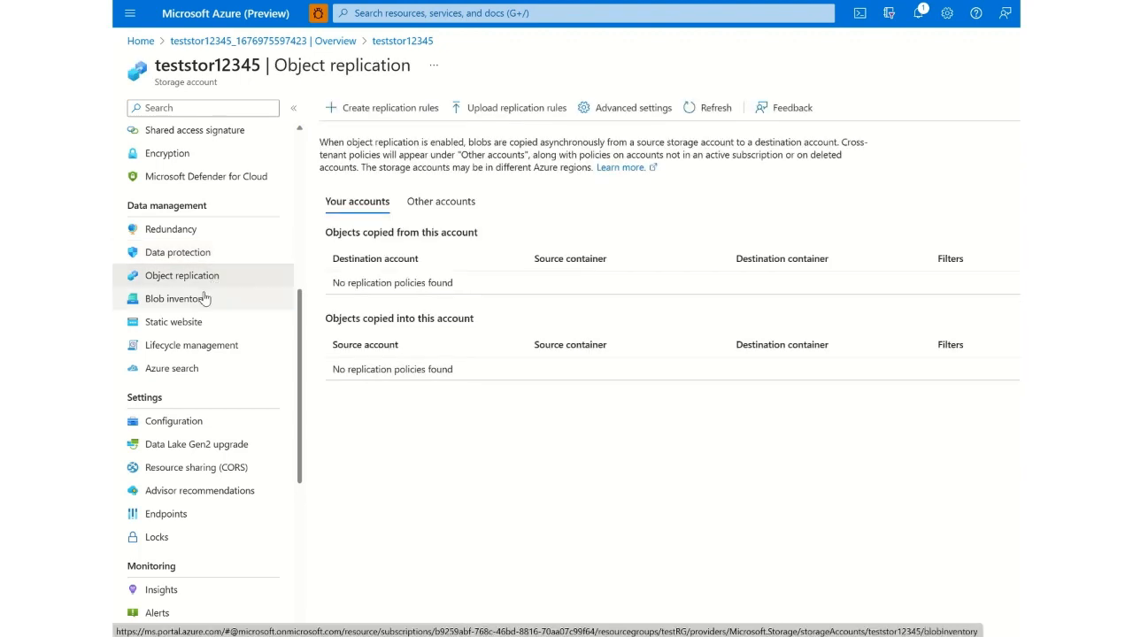
click(202, 303)
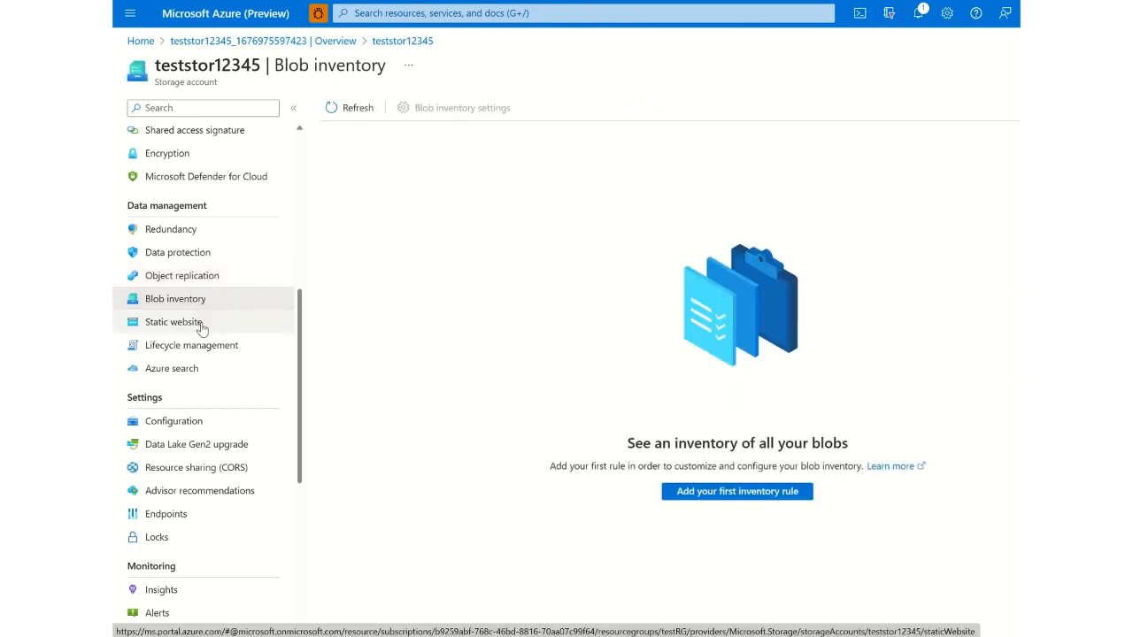
click(201, 328)
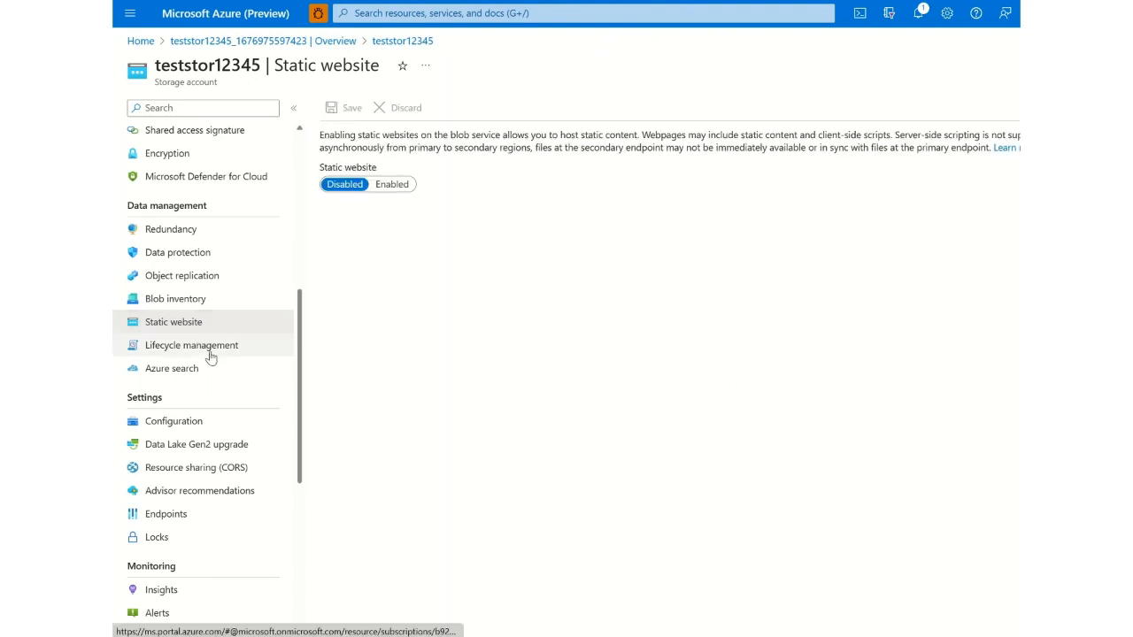
- Start a lifecycle management rule named testrule, keeping the default scope and blob types, and proceed to its base blob conditions
click(209, 354)
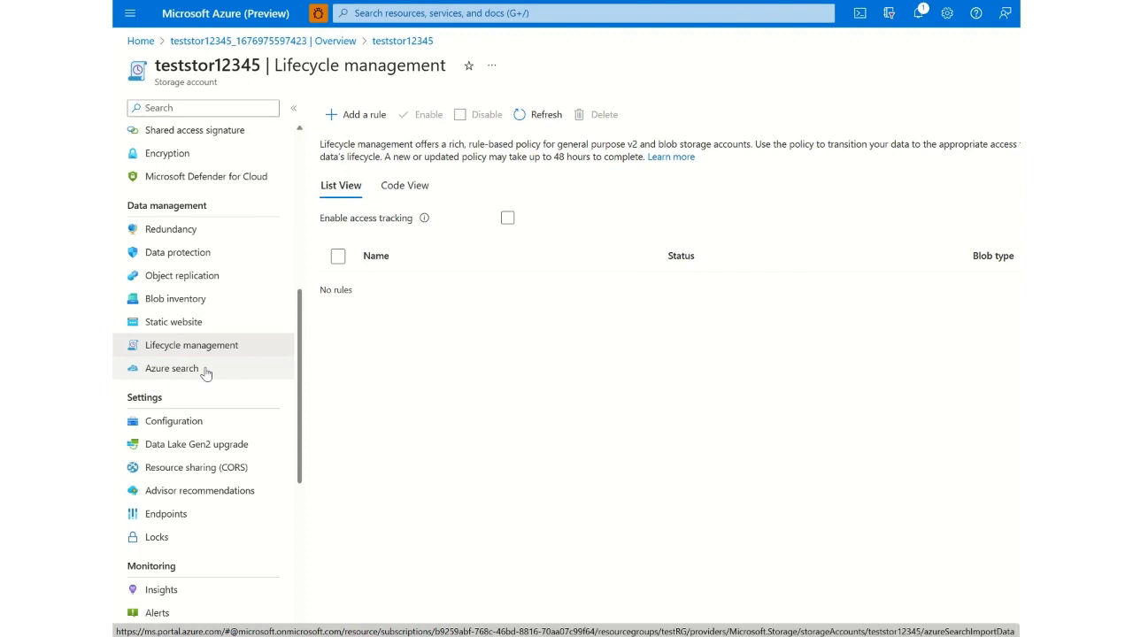
click(377, 120)
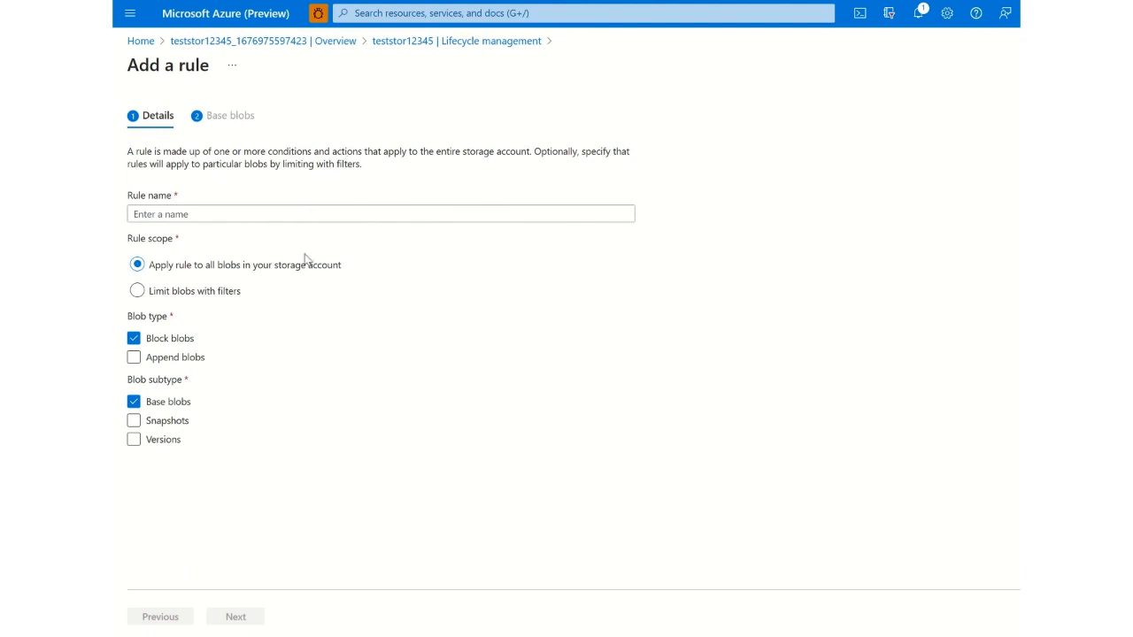
click(271, 216)
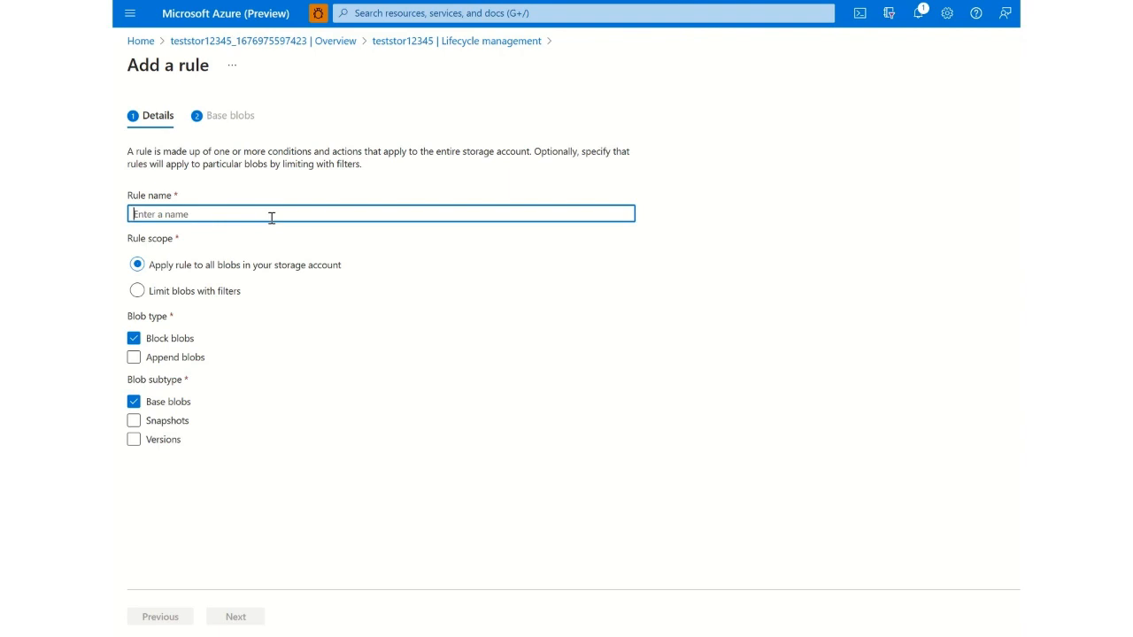
text(testrule)
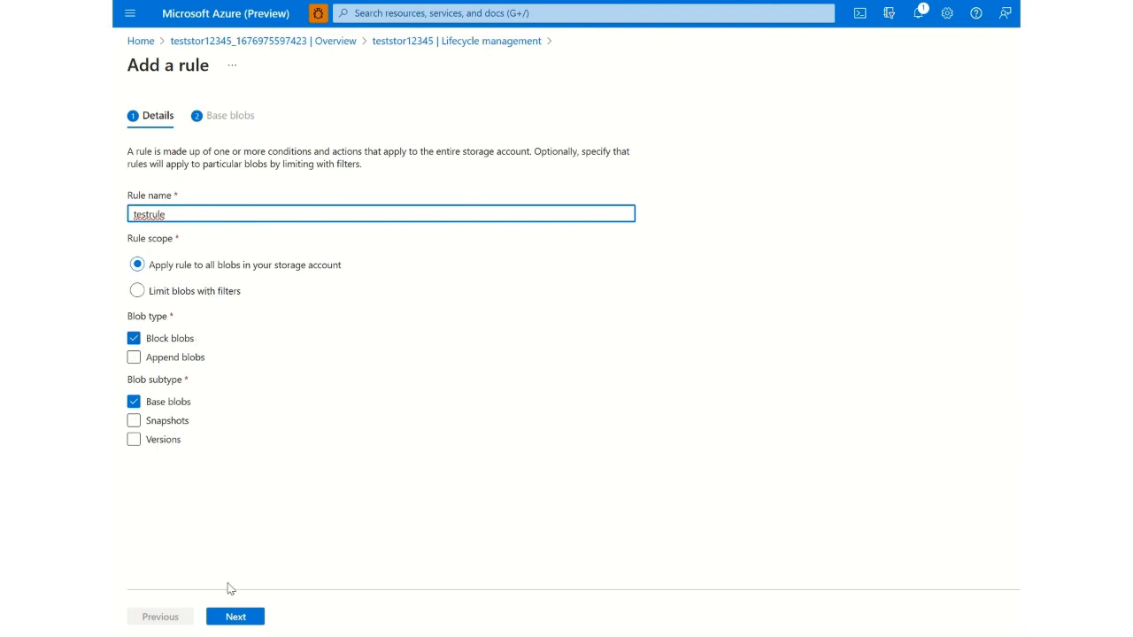
click(234, 616)
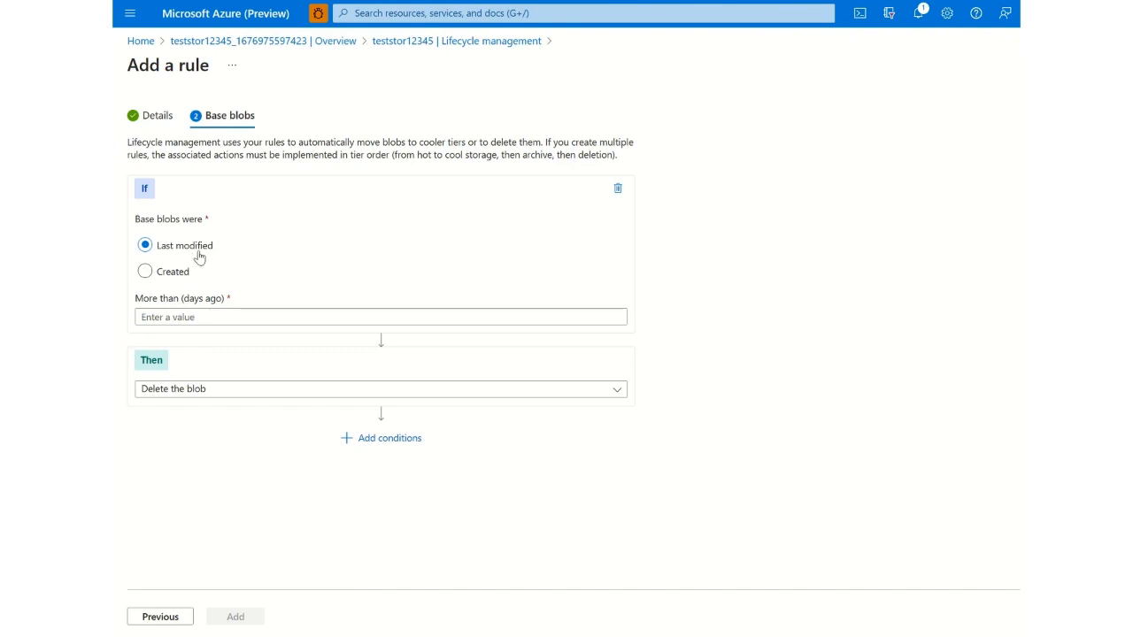
- Set the rule condition to blobs last modified more than 5 days ago, view the available actions, and leave without adding the rule
click(190, 320)
text(5)
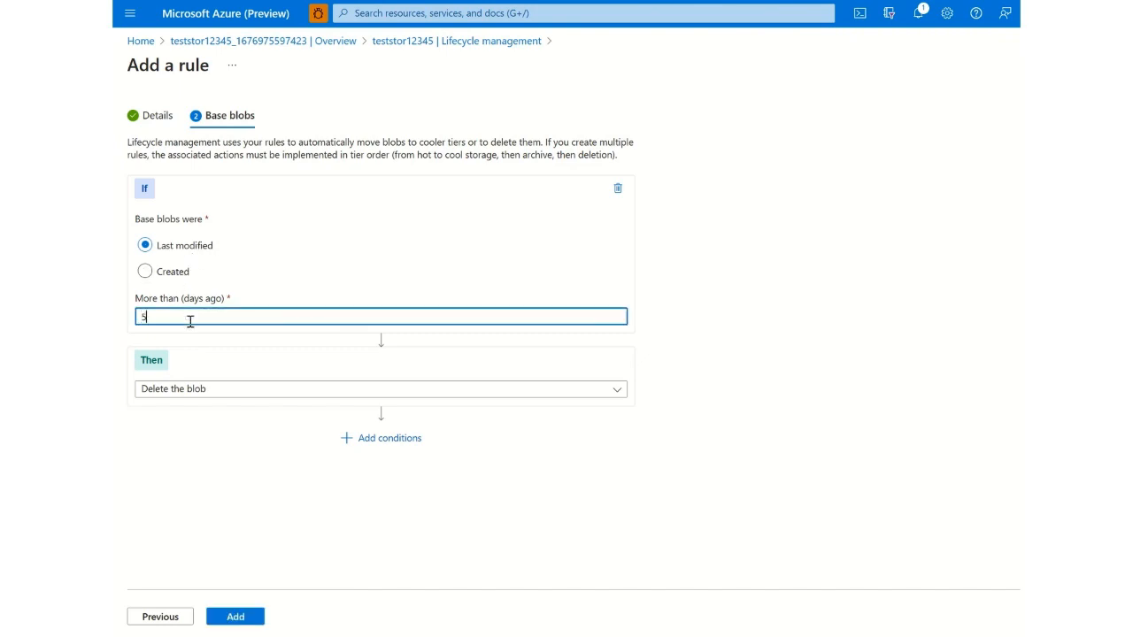
click(215, 389)
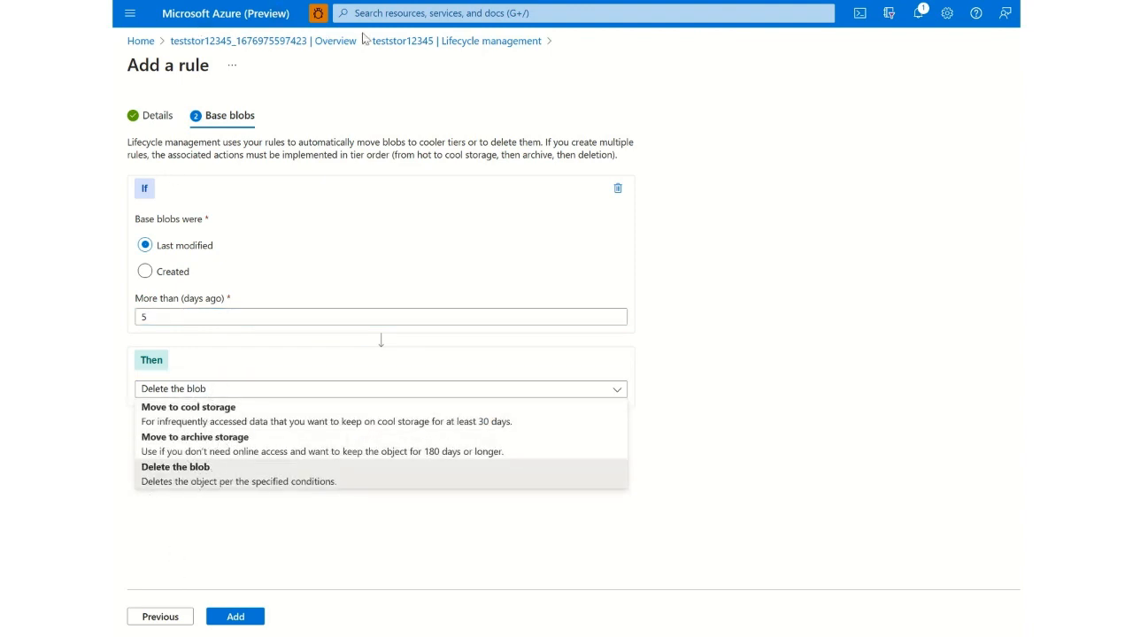
click(335, 44)
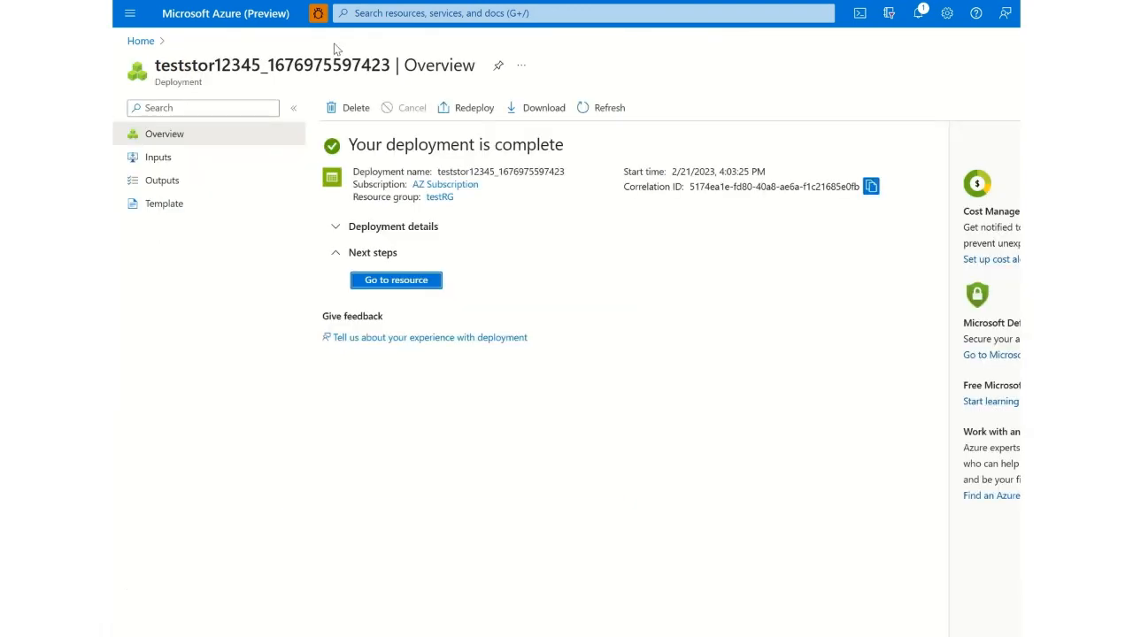
- Reopen the storage account from its deployment overview and view its Azure search page
click(397, 280)
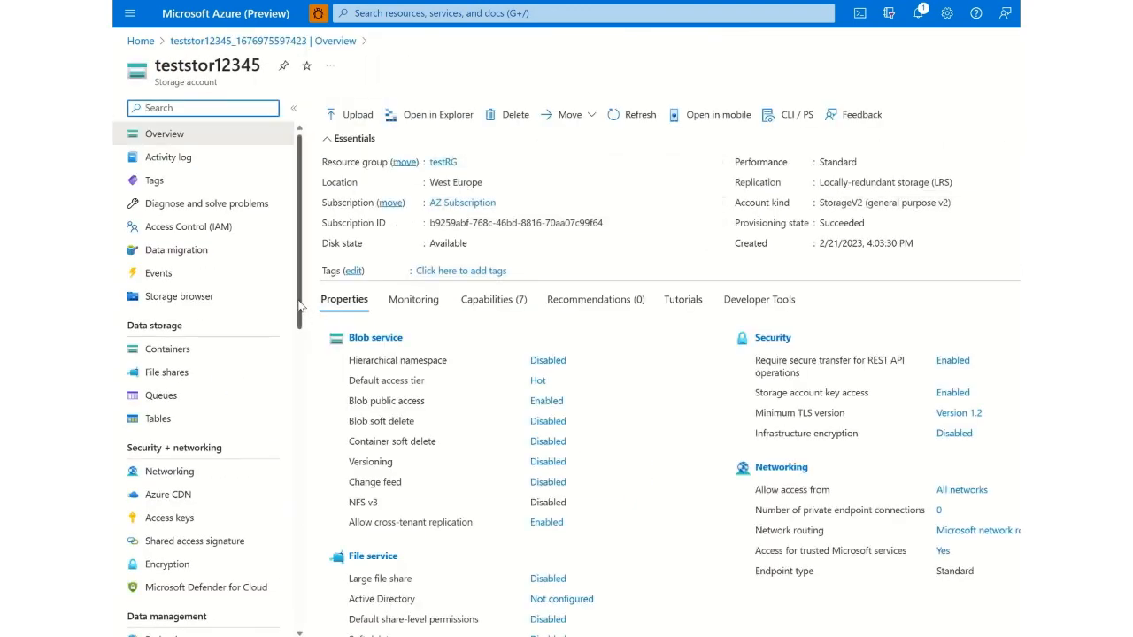
drag(301, 310, 306, 466)
click(229, 361)
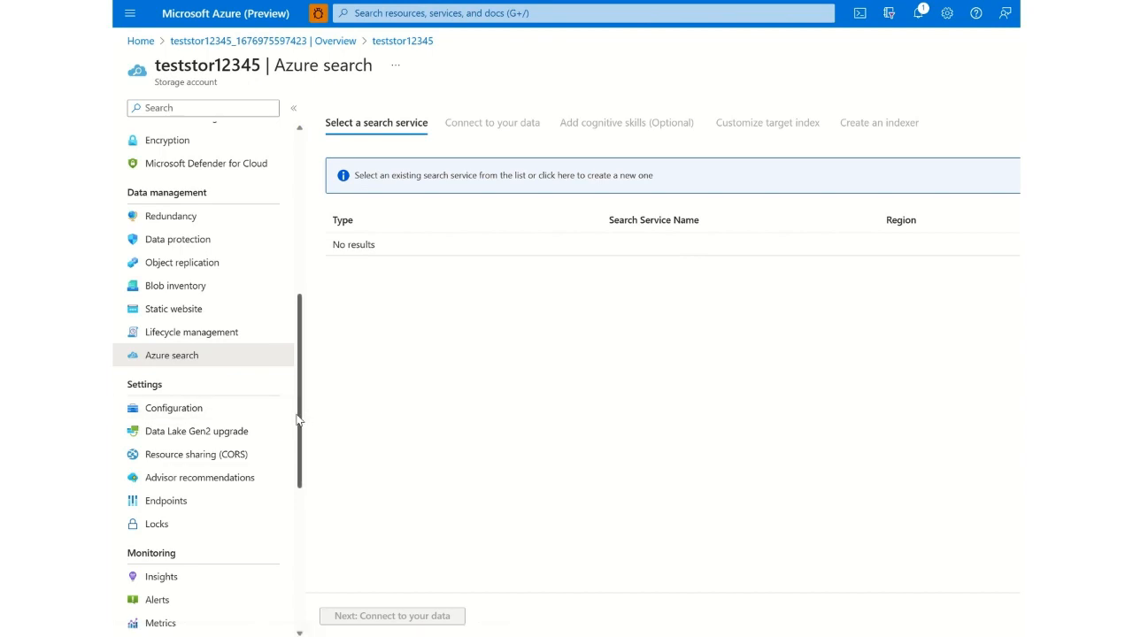
- Look through the storage account's configuration, Advisor recommendations, endpoints and locks
click(250, 413)
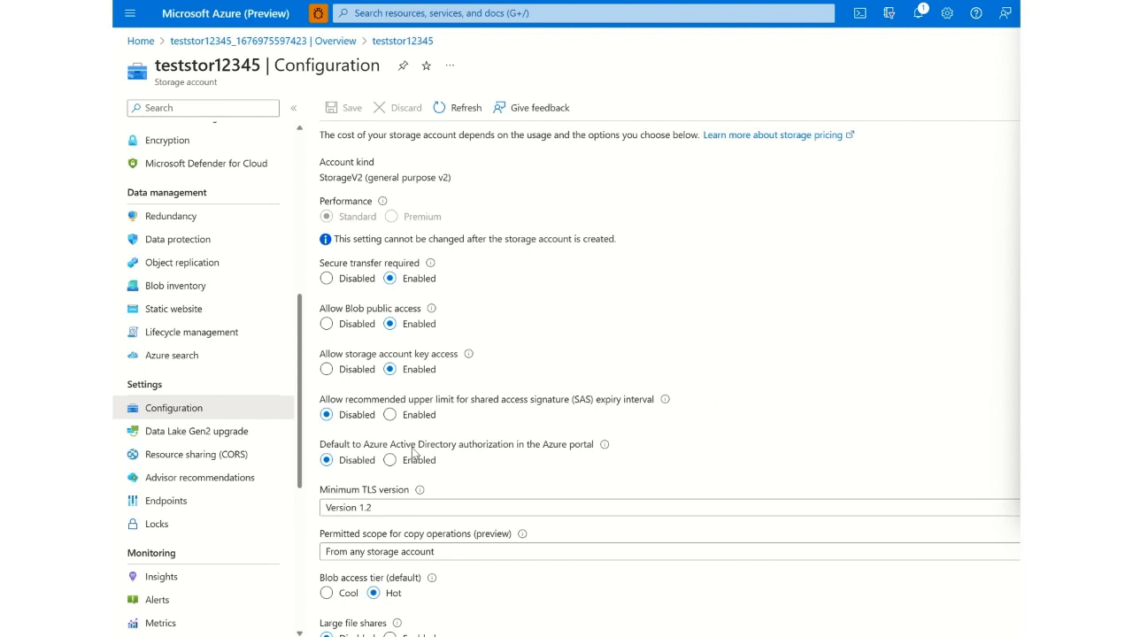
click(230, 477)
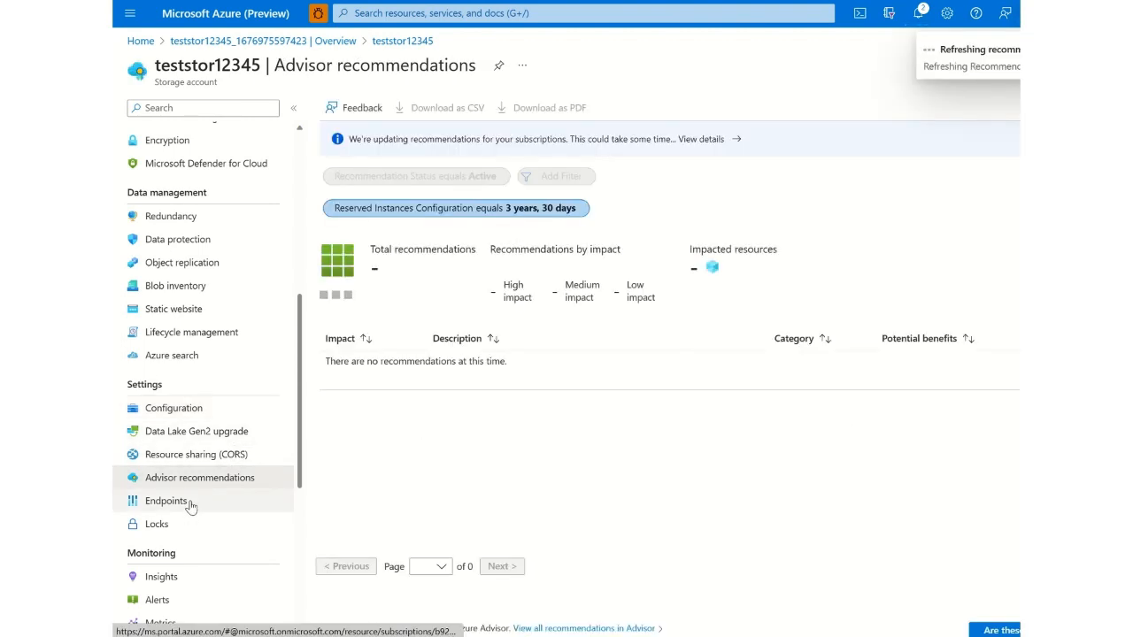
click(188, 502)
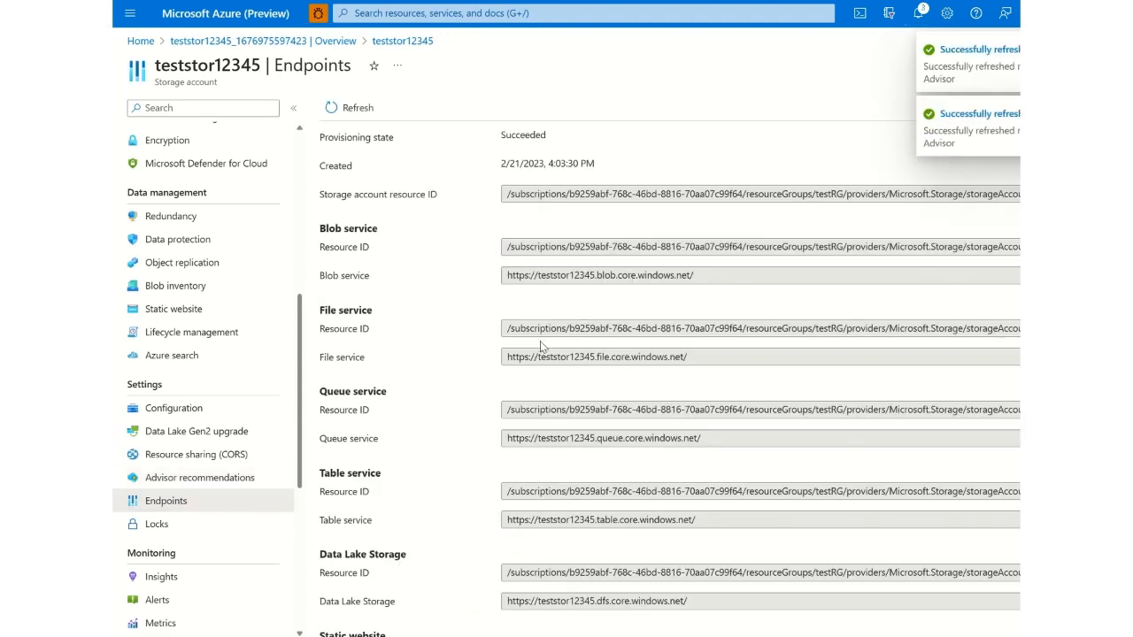
click(250, 523)
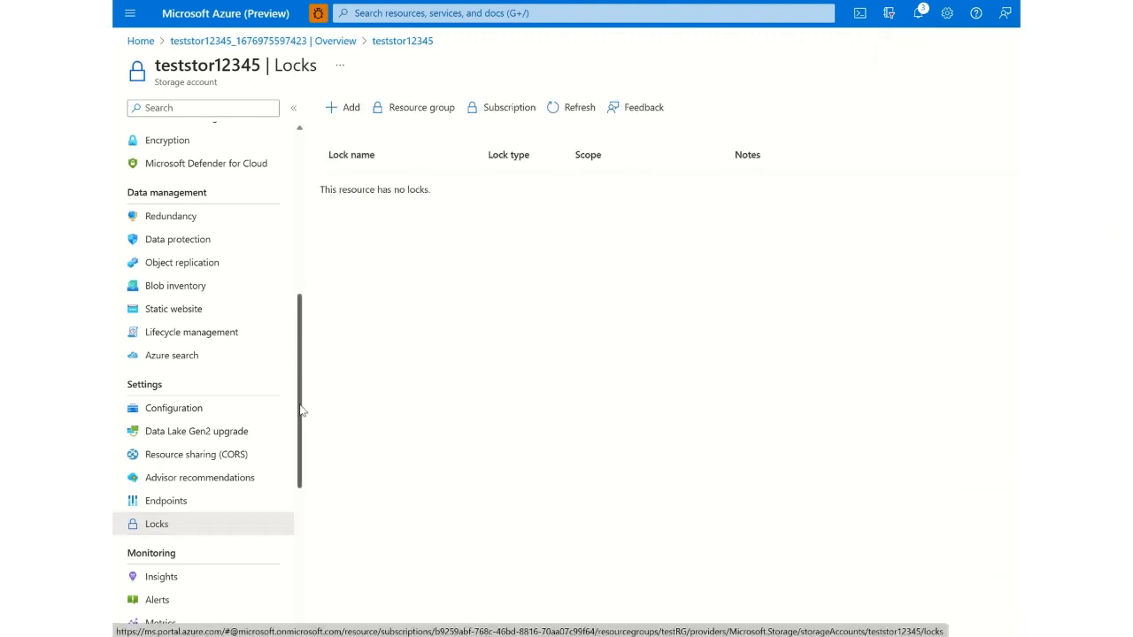
drag(301, 410, 299, 528)
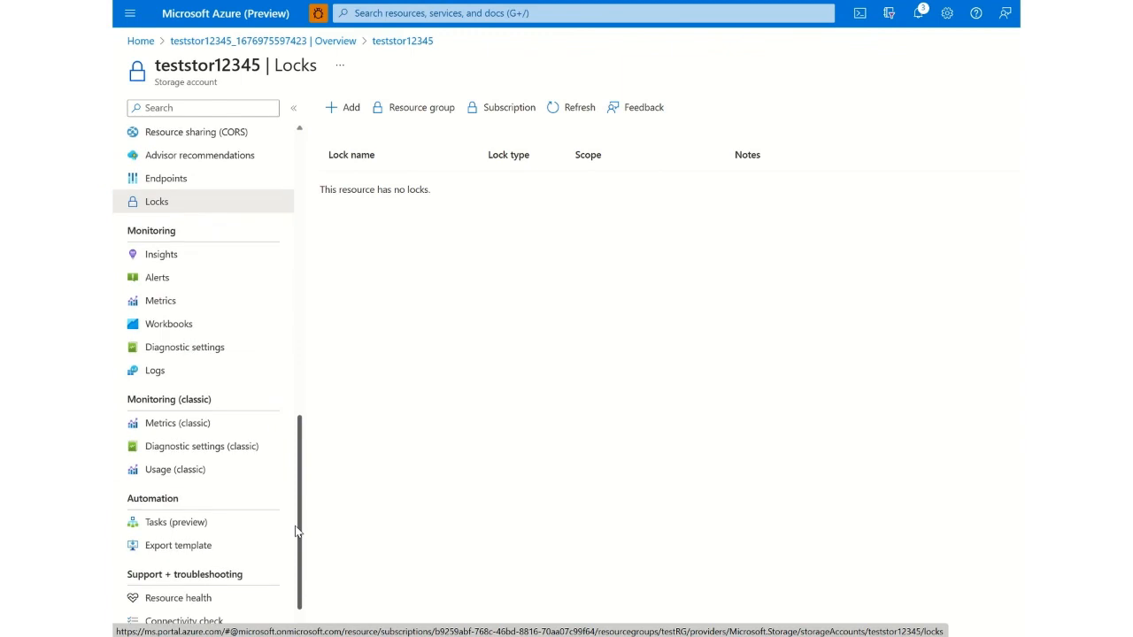